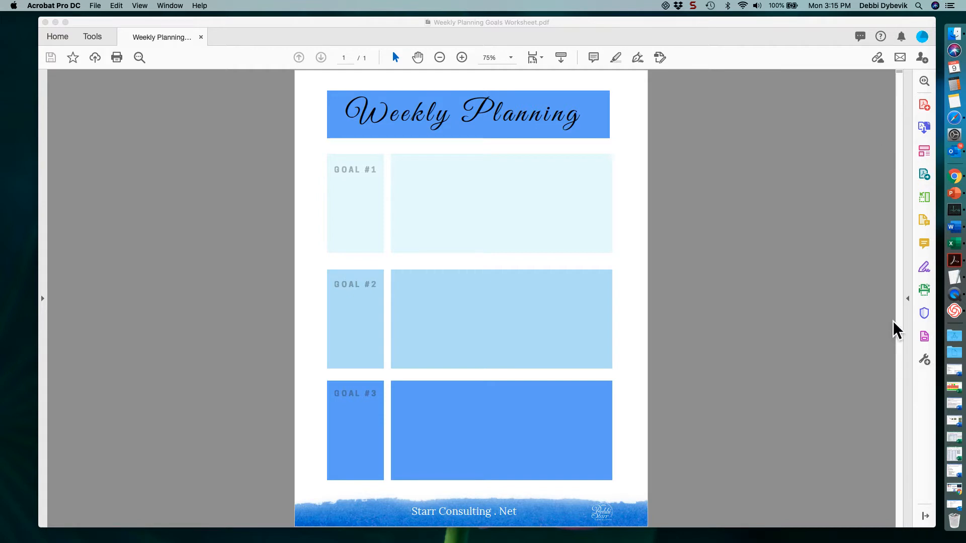
- Start preparing a form from the open Weekly Planning worksheet with automatic field detection on
{"action": "left_click", "coordinate": [908, 300]}
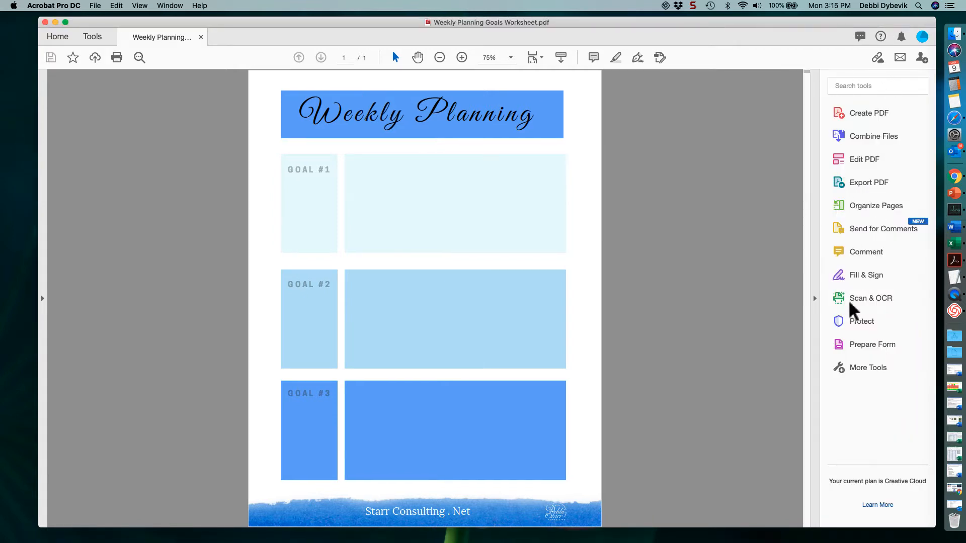
{"action": "left_click", "coordinate": [870, 344]}
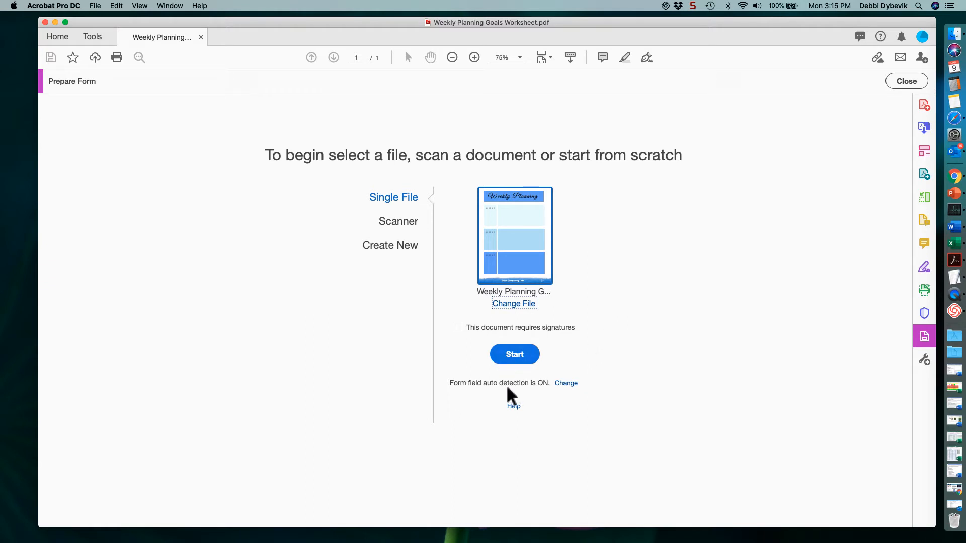
{"action": "left_click", "coordinate": [516, 354]}
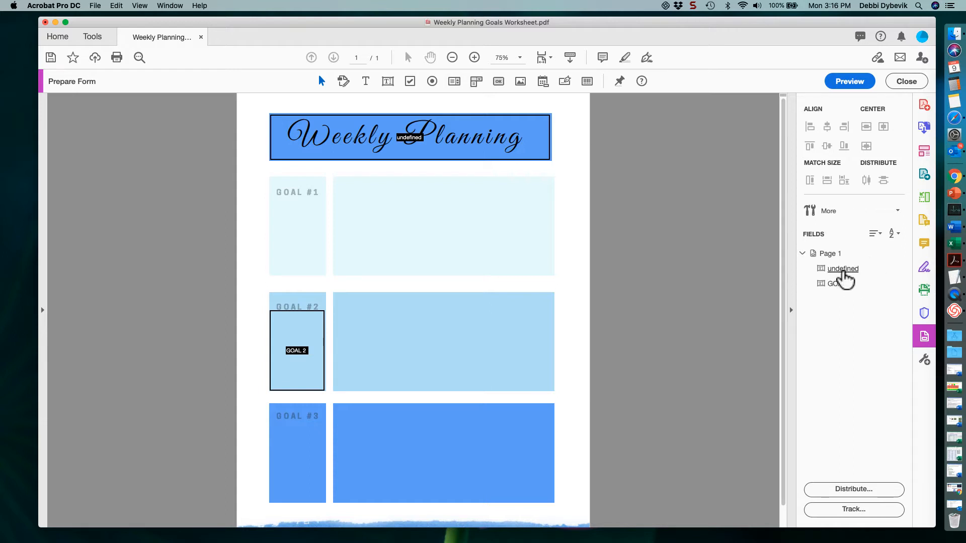
- Delete the "undefined" form field covering the Weekly Planning title
{"action": "left_click", "coordinate": [508, 159]}
{"action": "right_click", "coordinate": [857, 271]}
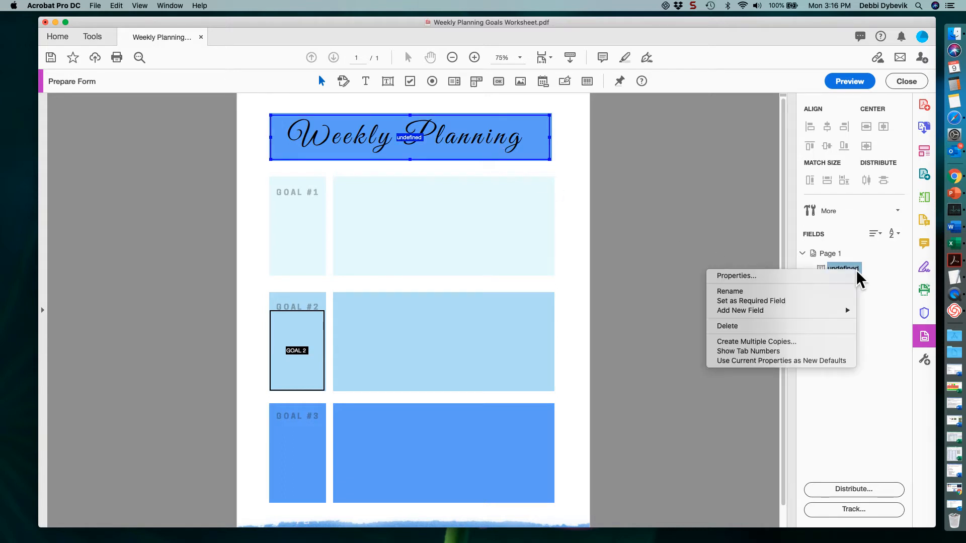
{"action": "left_click", "coordinate": [735, 327]}
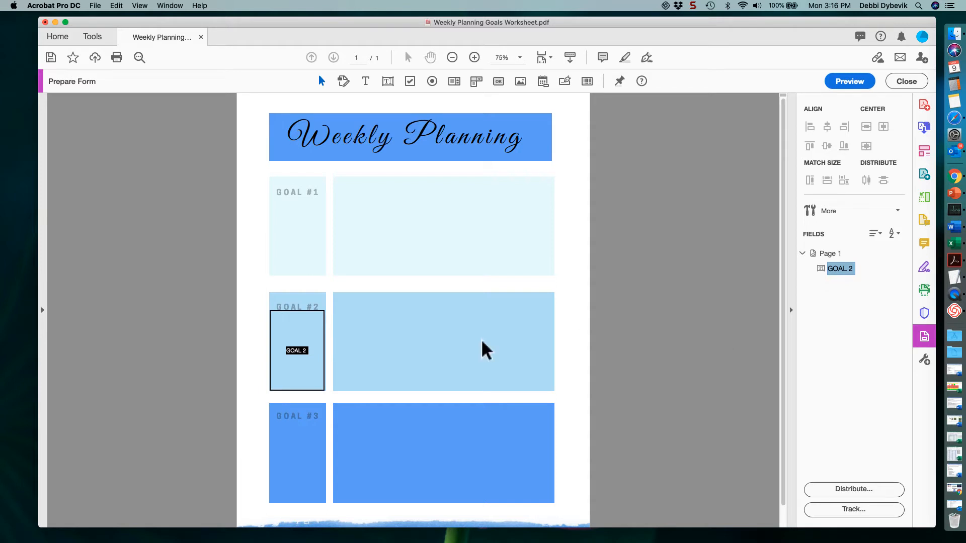
- Lower the upper edge of the GOAL 2 field below the GOAL #2 label, leaving it about 1.8 in tall
{"action": "left_click", "coordinate": [308, 320]}
{"action": "mouse_move", "coordinate": [319, 359]}
{"action": "left_click_drag", "start_coordinate": [300, 315], "coordinate": [298, 317]}
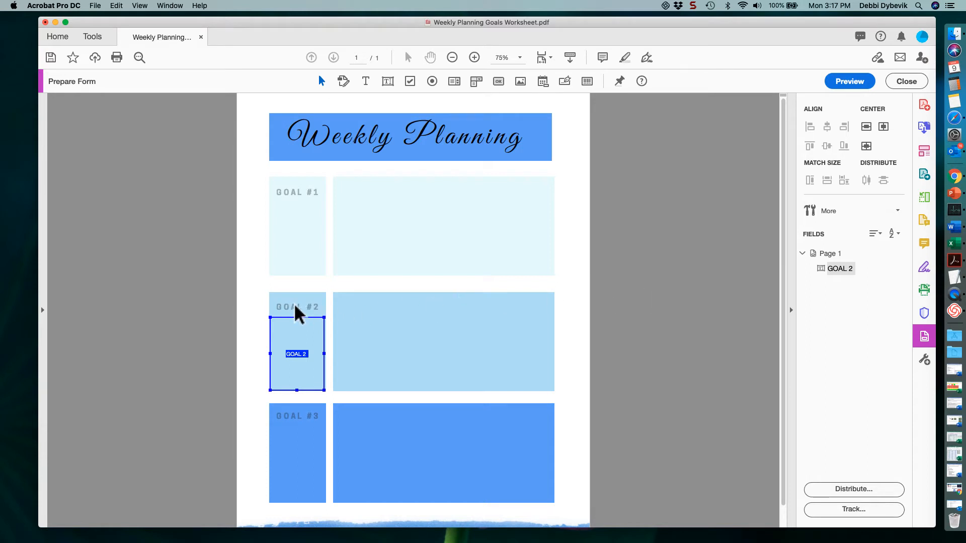
- Review the GOAL 2 field's general, appearance, position, options, actions, format, validation and calculation properties
{"action": "right_click", "coordinate": [317, 335]}
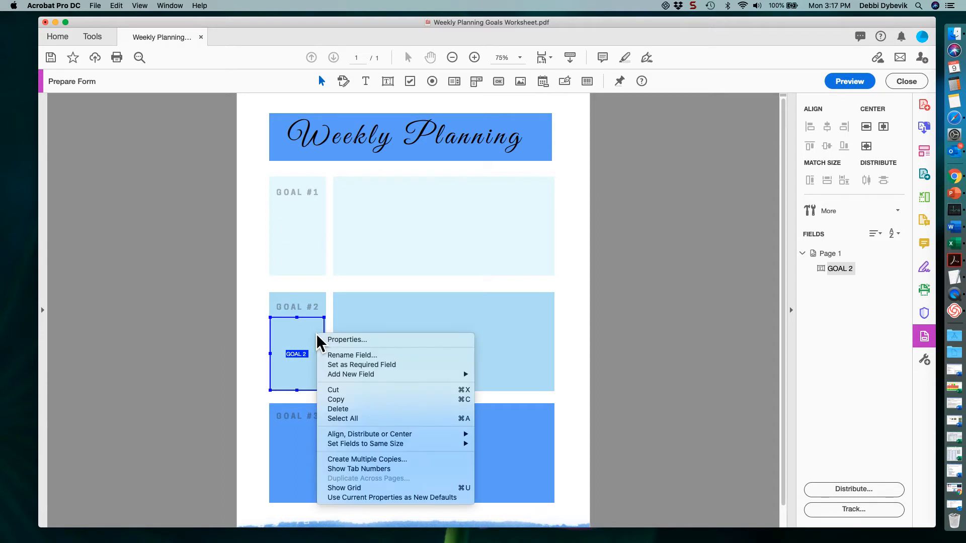
{"action": "left_click", "coordinate": [348, 340]}
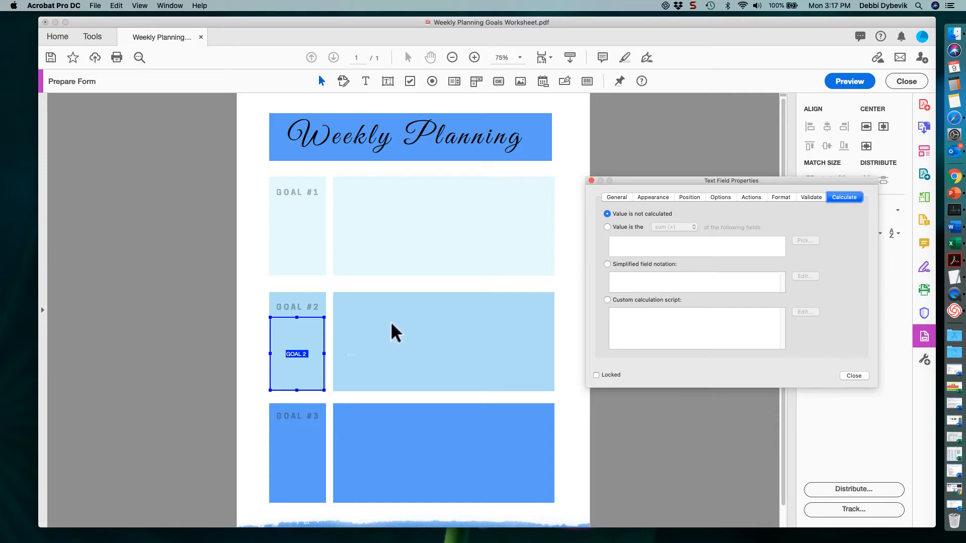
{"action": "left_click", "coordinate": [617, 198]}
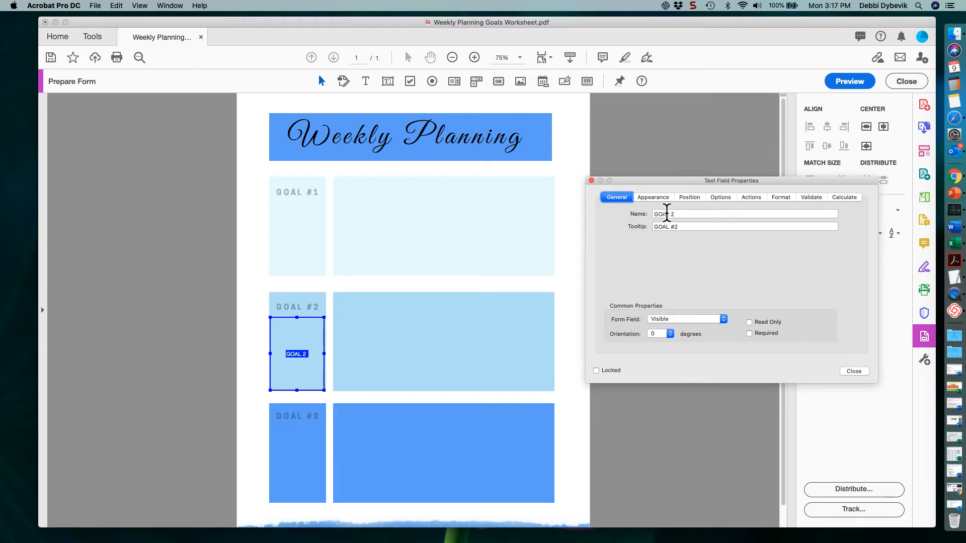
{"action": "type", "text": "#2"}
{"action": "left_click", "coordinate": [653, 196]}
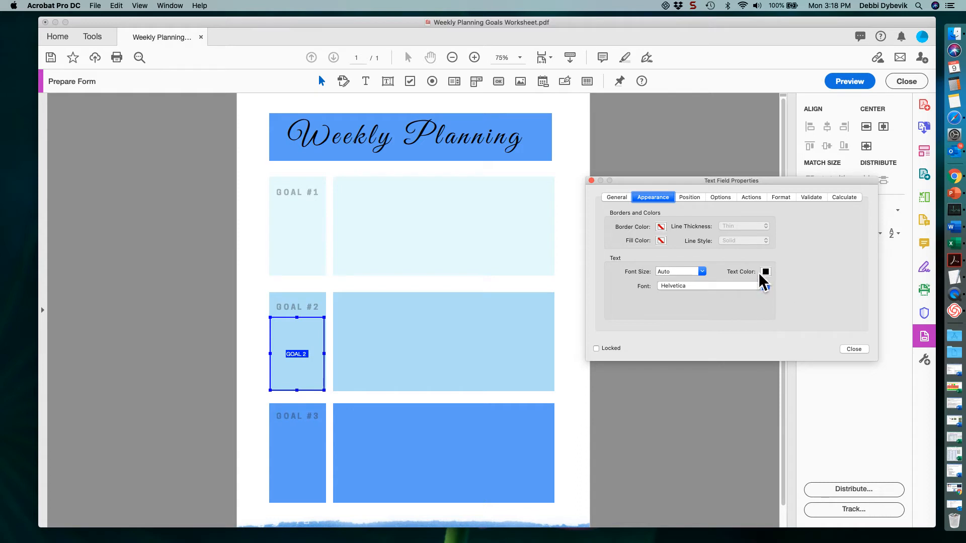
{"action": "left_click", "coordinate": [690, 197]}
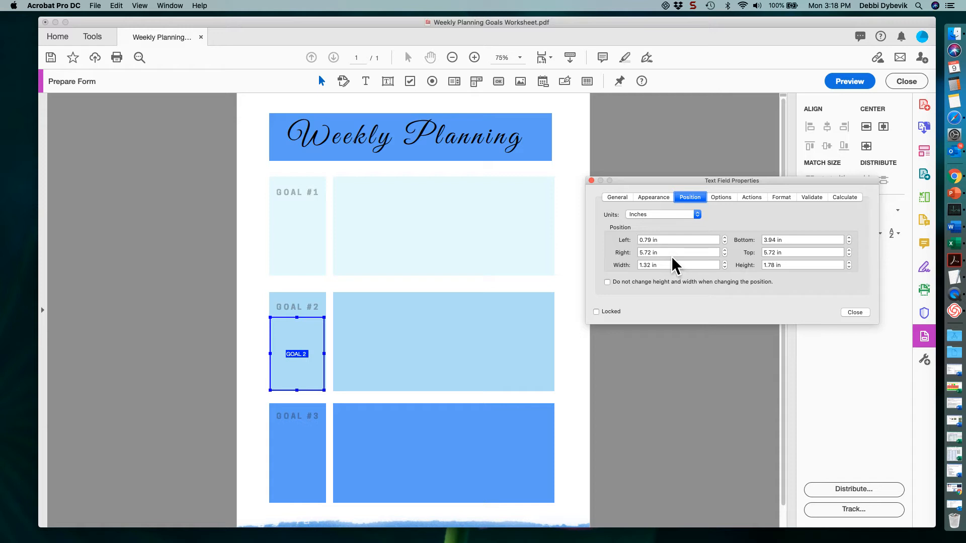
{"action": "left_click", "coordinate": [719, 198]}
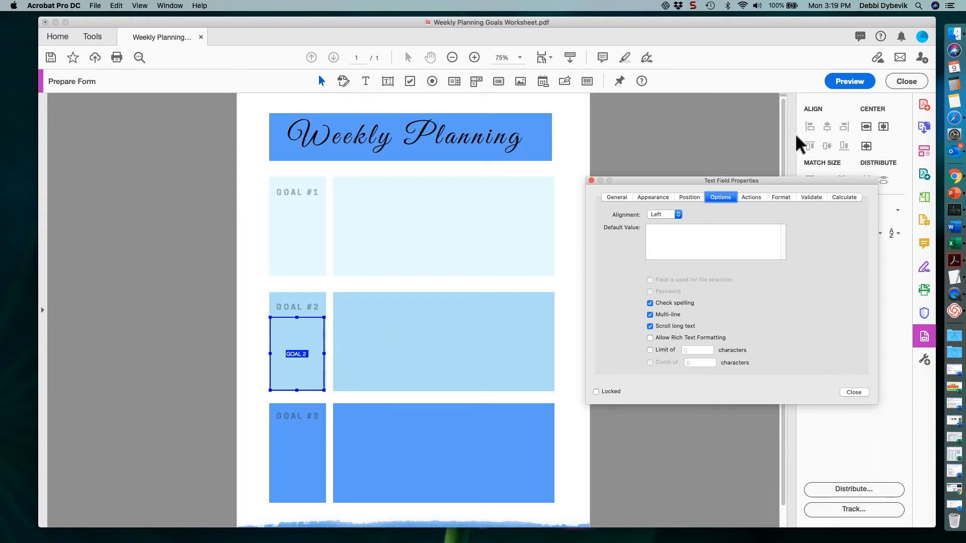
{"action": "left_click", "coordinate": [751, 197]}
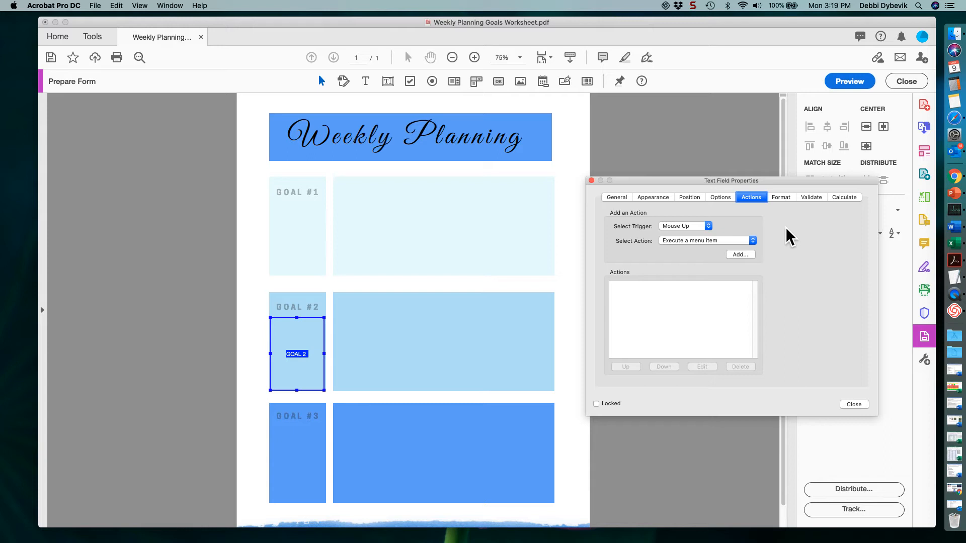
{"action": "left_click", "coordinate": [781, 197]}
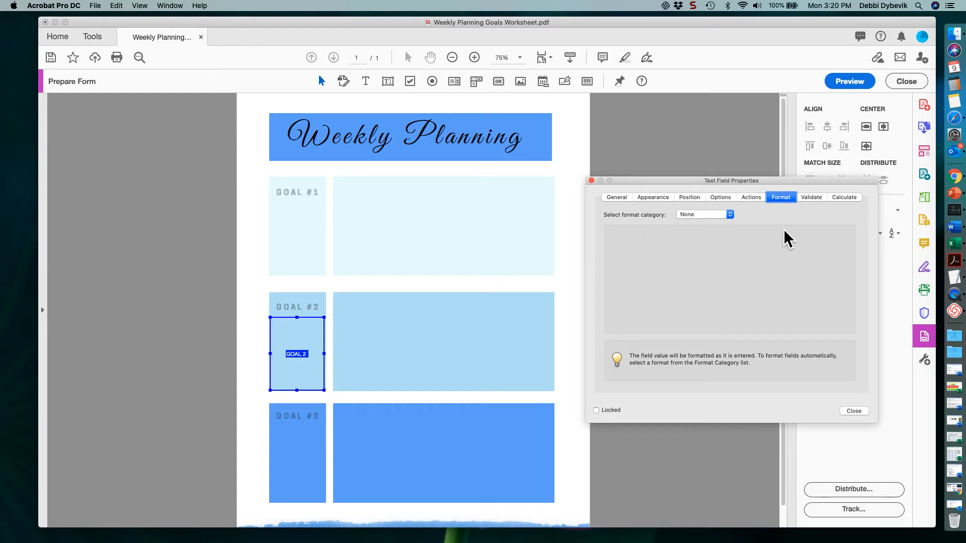
{"action": "left_click", "coordinate": [811, 197]}
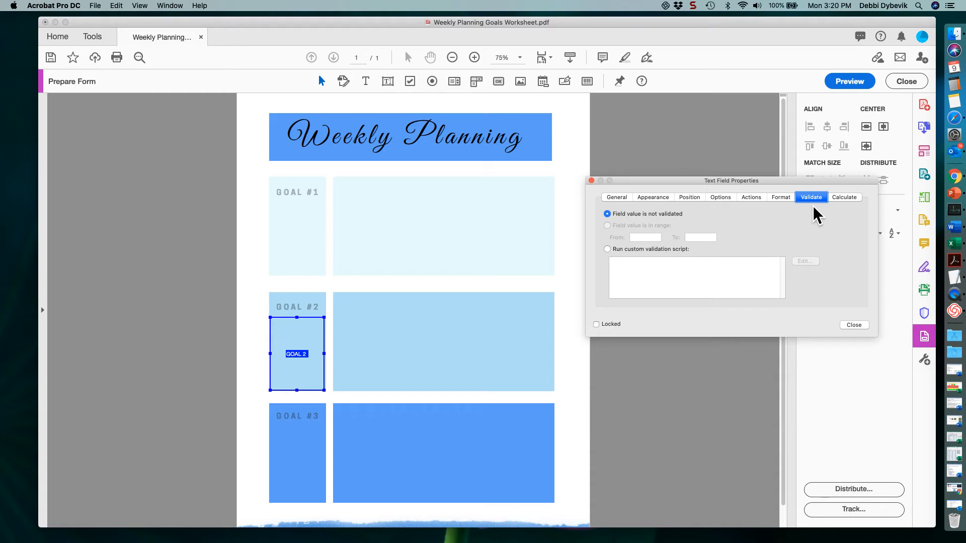
{"action": "left_click", "coordinate": [846, 197]}
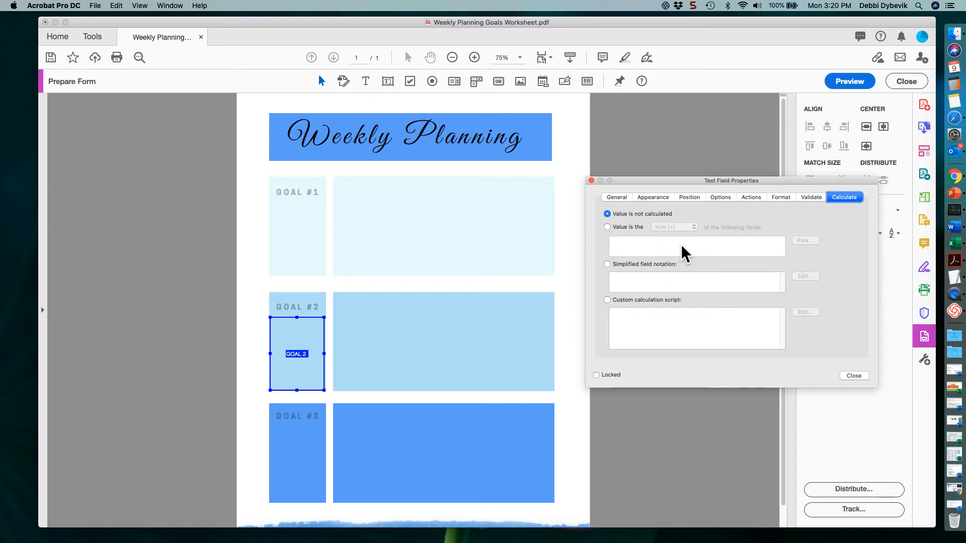
{"action": "left_click", "coordinate": [853, 376]}
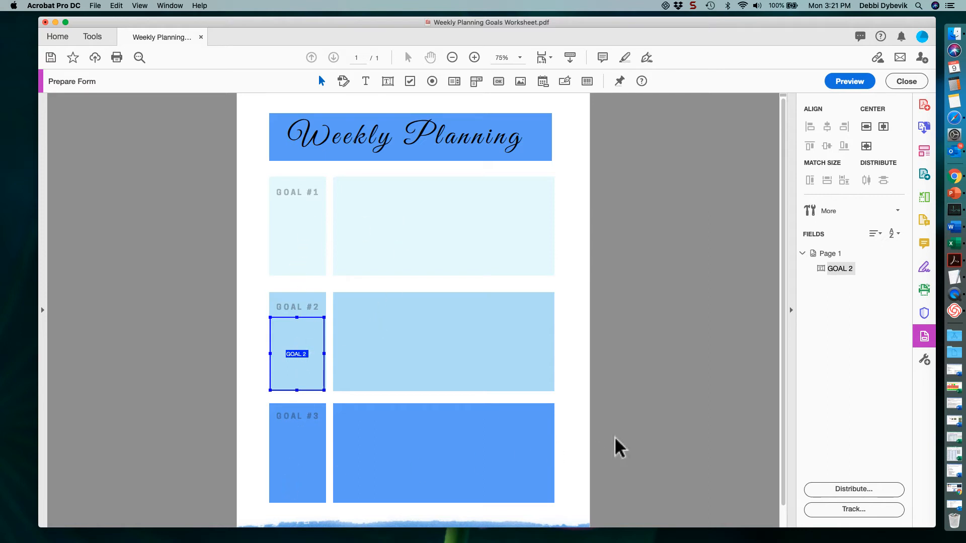
- Duplicate the GOAL 2 field and place the copy in the Goal #1 box, below its label
{"action": "scroll", "coordinate": [614, 436], "scroll_direction": "down", "scroll_amount": 2}
{"action": "scroll", "coordinate": [615, 436], "scroll_direction": "up", "scroll_amount": 2}
{"action": "right_click", "coordinate": [316, 368]}
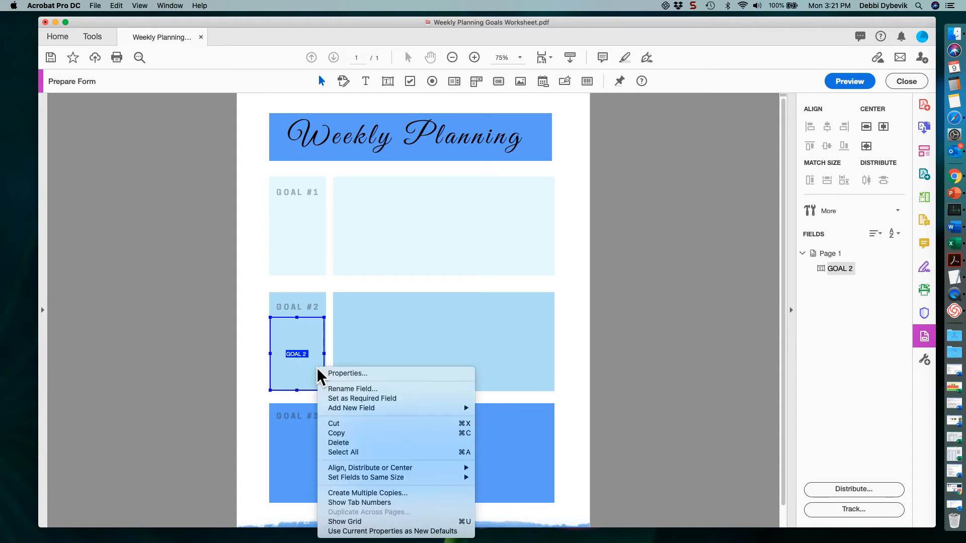
{"action": "left_click", "coordinate": [342, 433]}
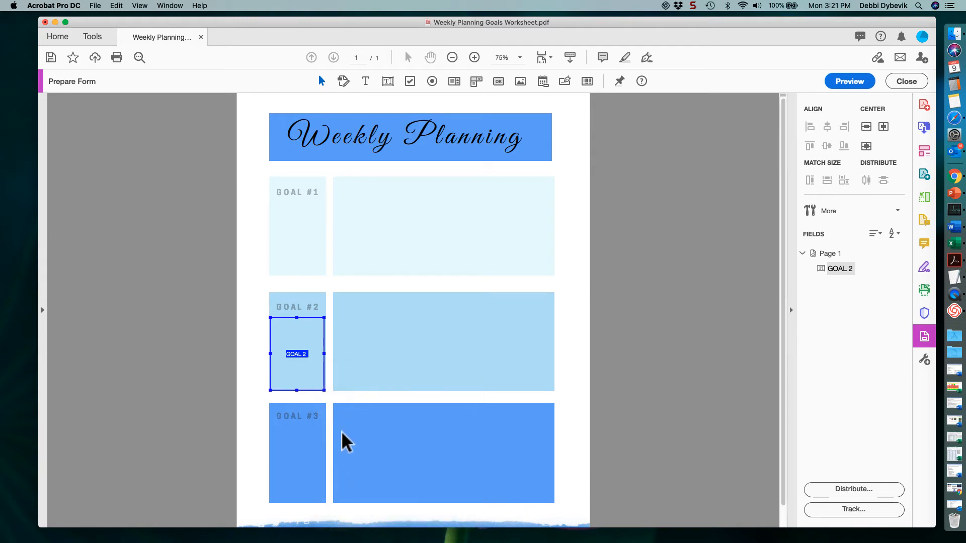
{"action": "right_click", "coordinate": [294, 216]}
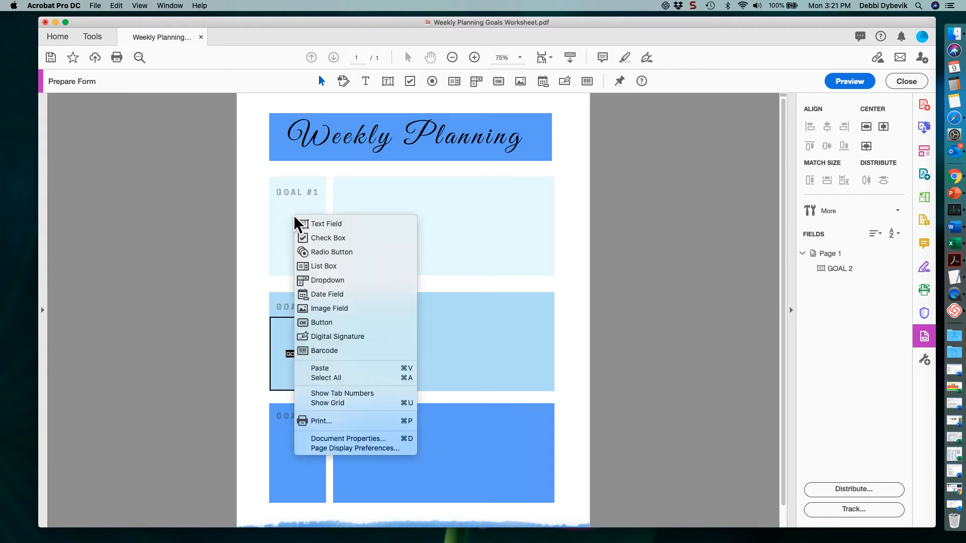
{"action": "left_click", "coordinate": [318, 367]}
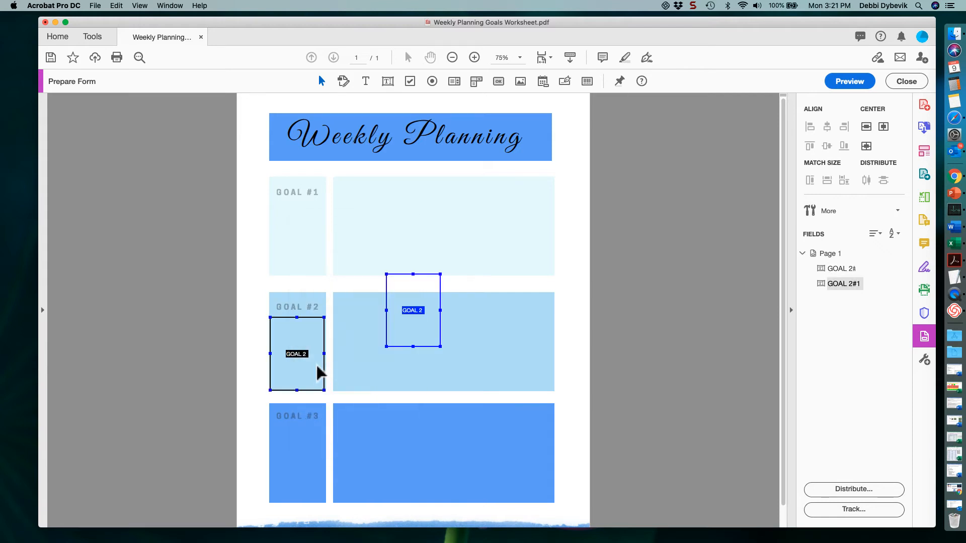
{"action": "left_click", "coordinate": [418, 278]}
{"action": "left_click_drag", "start_coordinate": [429, 288], "coordinate": [313, 209]}
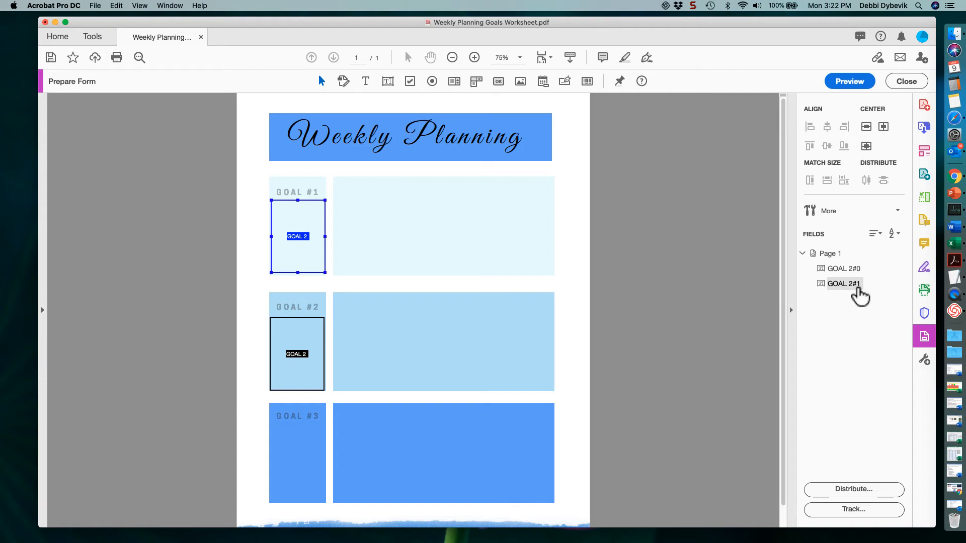
- Rename the copied field in the Goal #1 box to GOAL 1 and change its tooltip number to 1
{"action": "left_click", "coordinate": [292, 344], "text": "shift"}
{"action": "left_click", "coordinate": [303, 254]}
{"action": "right_click", "coordinate": [314, 221]}
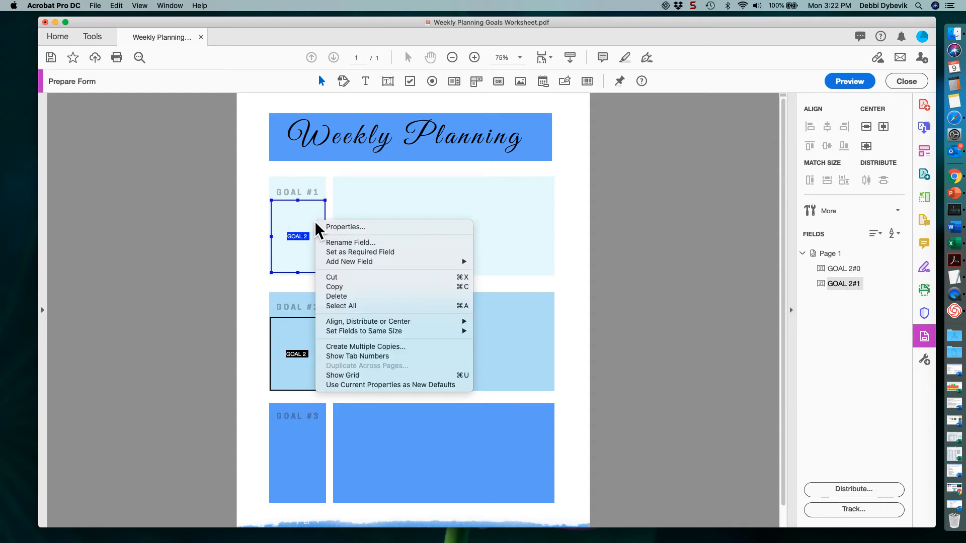
{"action": "left_click", "coordinate": [342, 227]}
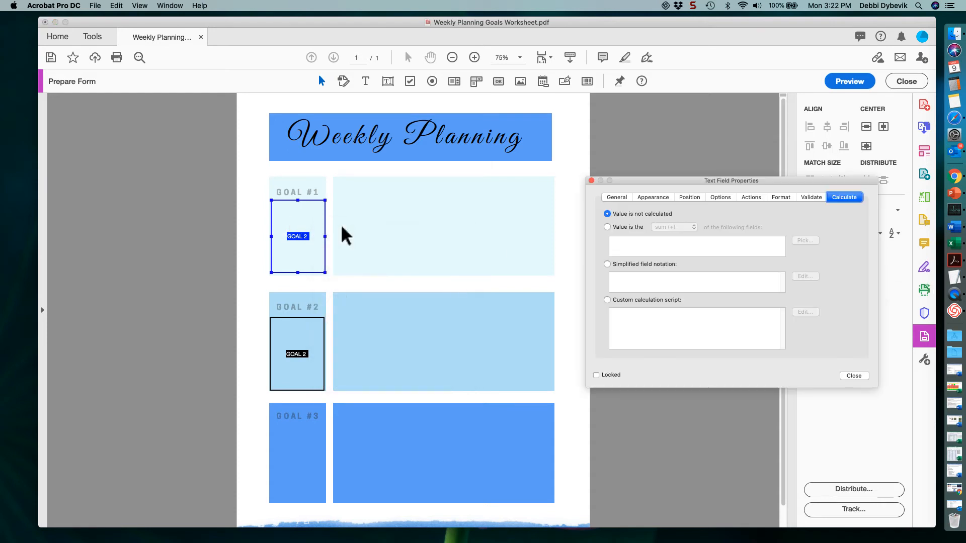
{"action": "left_click", "coordinate": [619, 197]}
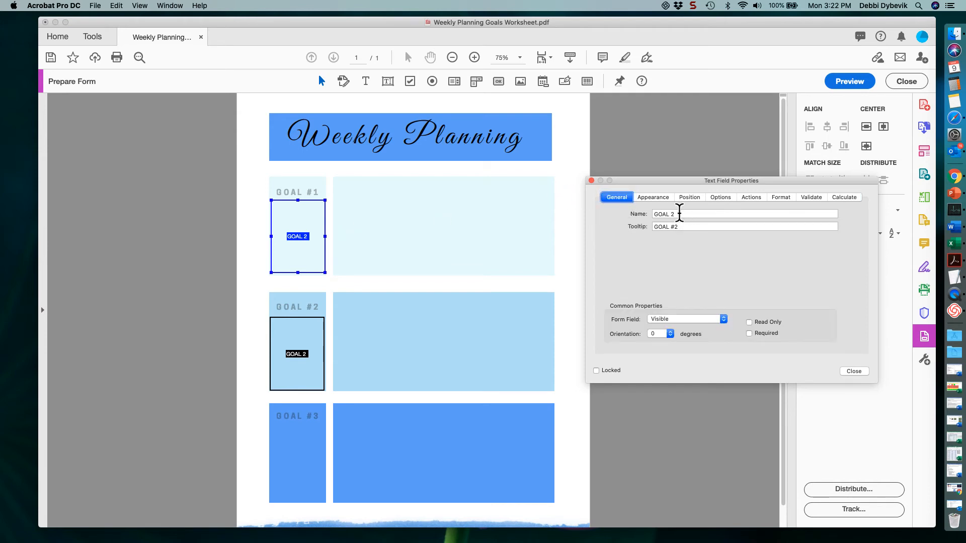
{"action": "double_click", "coordinate": [679, 213]}
{"action": "key", "text": "BackSpace"}
{"action": "type", "text": "1"}
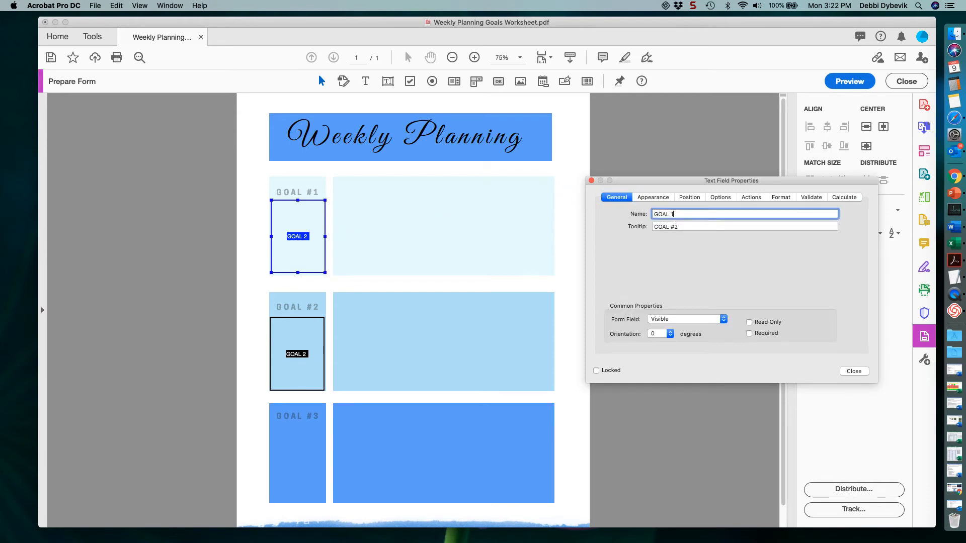
{"action": "left_click", "coordinate": [685, 226]}
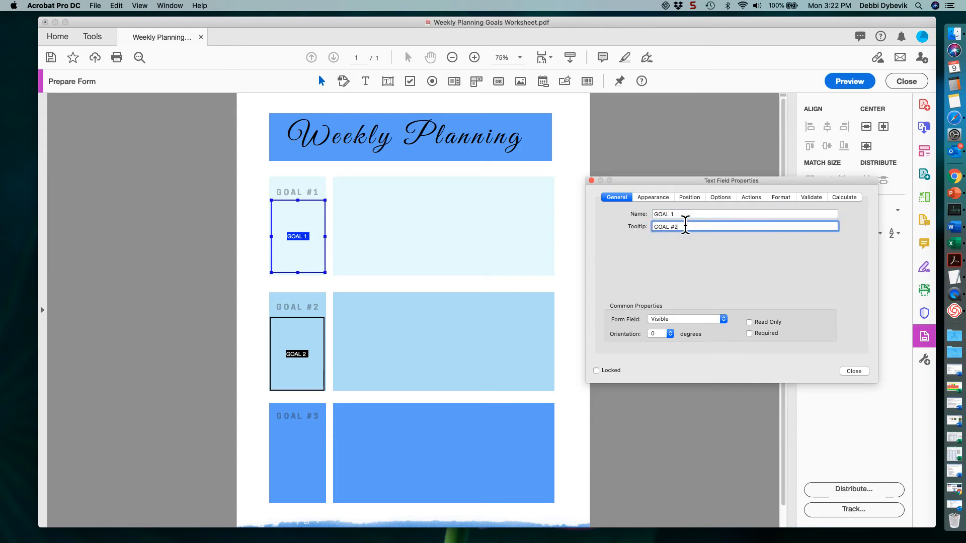
{"action": "key", "text": "BackSpace"}
{"action": "key", "text": "BackSpace"}
{"action": "type", "text": "1"}
- Review the GOAL 1 field's format, actions, position and options settings, and close its properties
{"action": "left_click", "coordinate": [781, 197]}
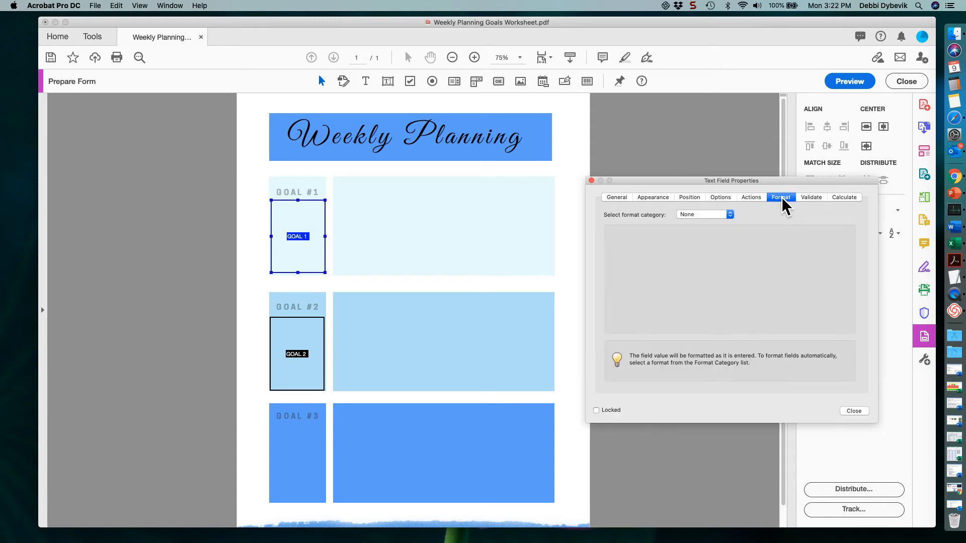
{"action": "left_click", "coordinate": [750, 195]}
{"action": "left_click", "coordinate": [719, 196]}
{"action": "left_click", "coordinate": [692, 197]}
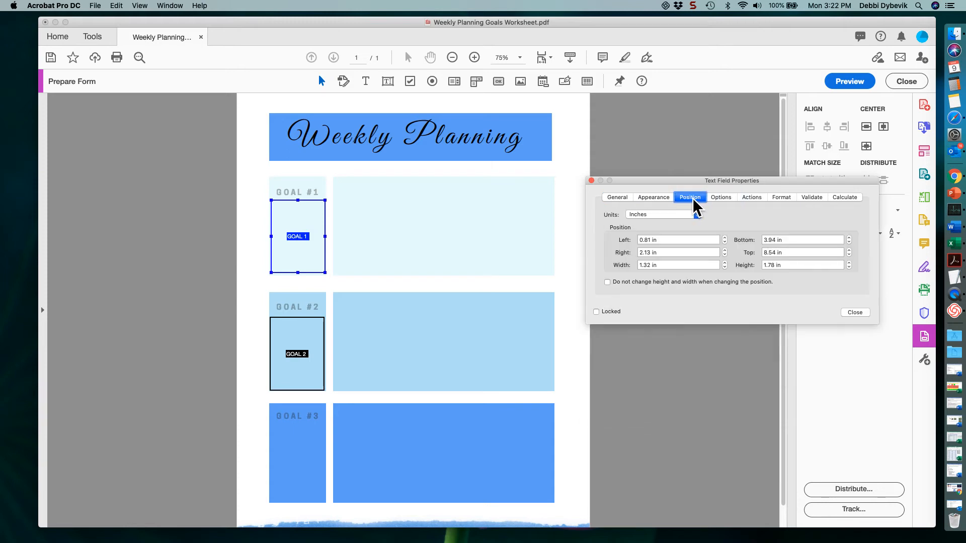
{"action": "left_click", "coordinate": [723, 196]}
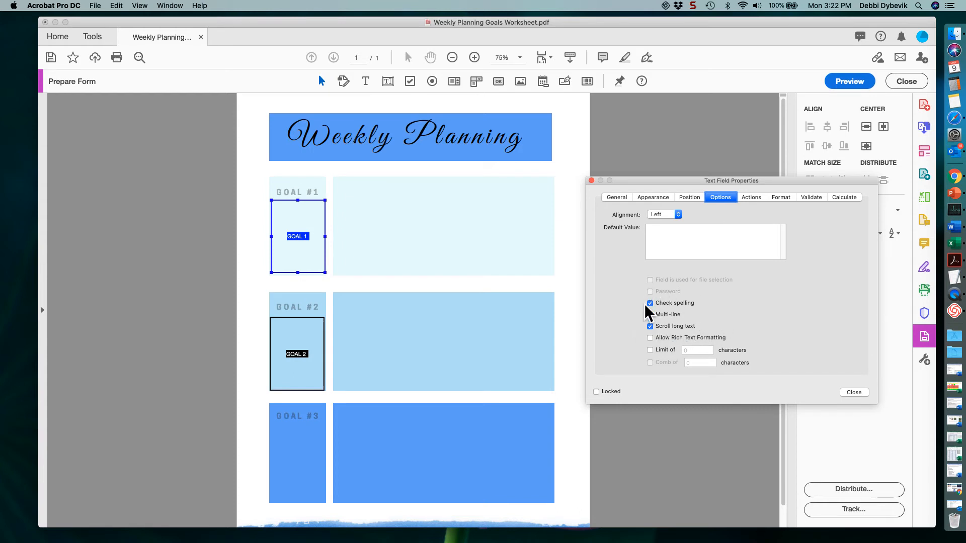
{"action": "left_click", "coordinate": [856, 392]}
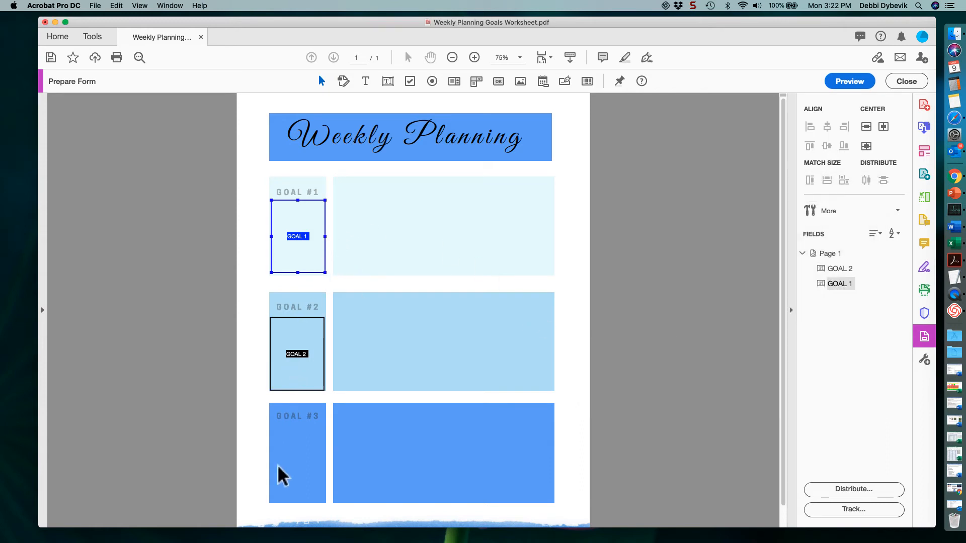
- Duplicate the GOAL 1 field and place the copy in the Goal #3 box, below its label
{"action": "right_click", "coordinate": [309, 247]}
{"action": "left_click", "coordinate": [342, 312]}
{"action": "right_click", "coordinate": [296, 455]}
{"action": "left_click", "coordinate": [317, 453]}
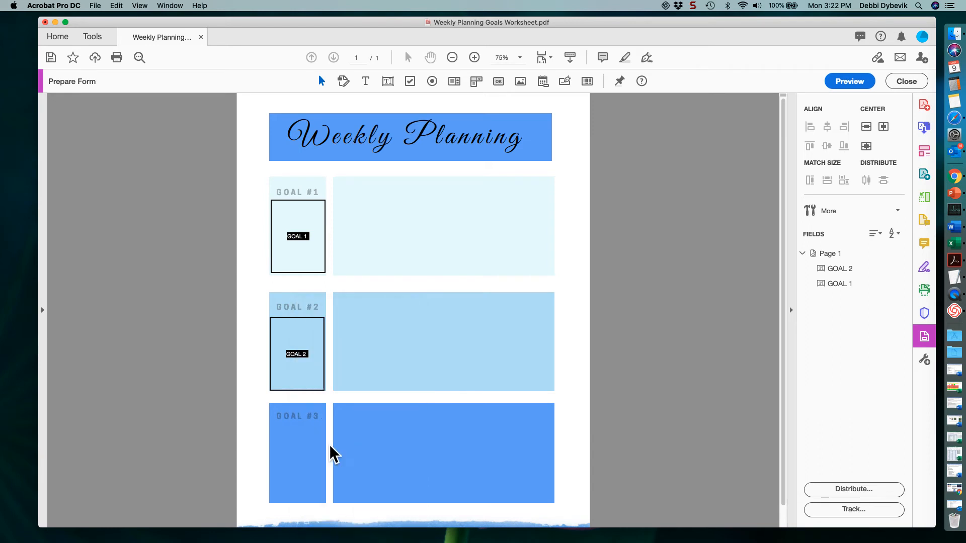
{"action": "left_click_drag", "start_coordinate": [429, 285], "coordinate": [310, 432]}
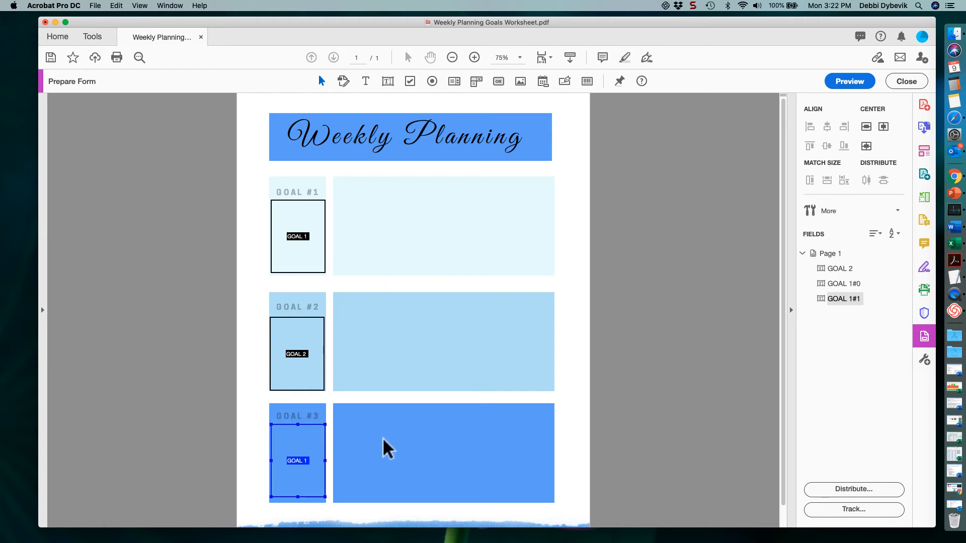
- Rename the copied field in the Goal #3 box to GOAL 3
{"action": "right_click", "coordinate": [307, 435]}
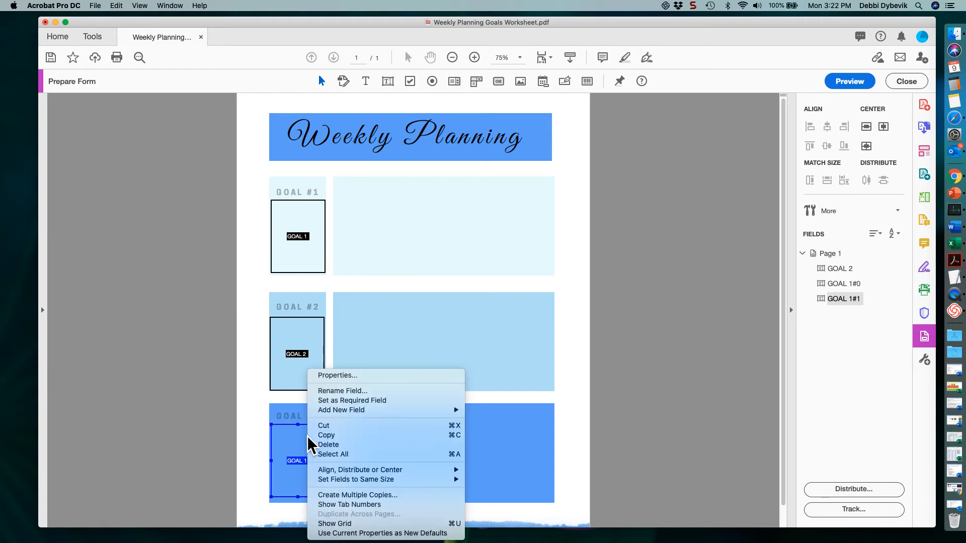
{"action": "left_click", "coordinate": [342, 391]}
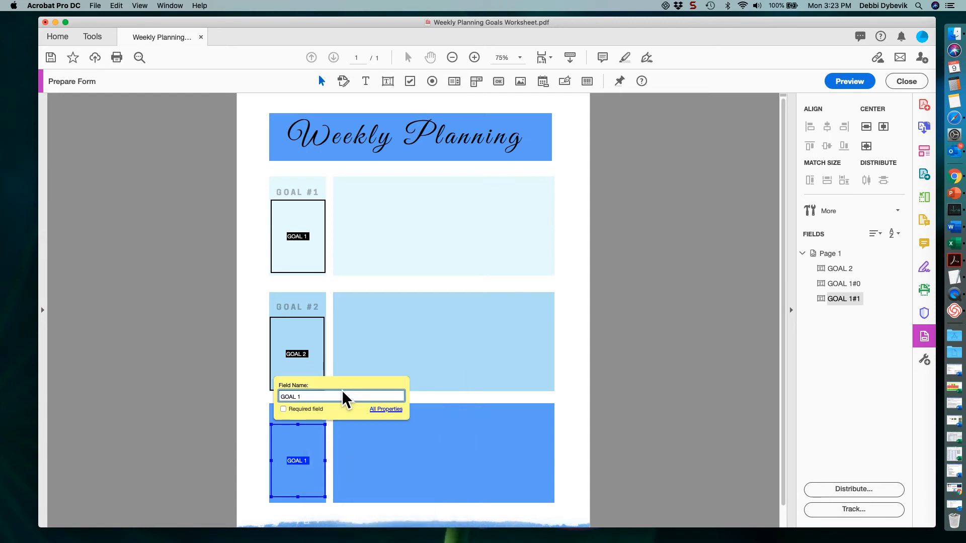
{"action": "left_click", "coordinate": [306, 396]}
{"action": "key", "text": "BackSpace"}
{"action": "type", "text": "3"}
{"action": "key", "text": "Return"}
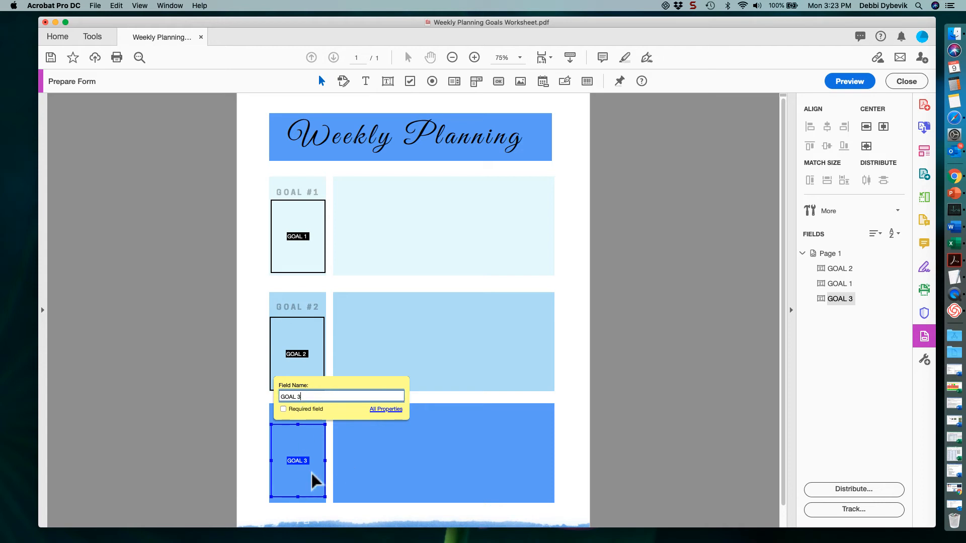
{"action": "left_click", "coordinate": [627, 378]}
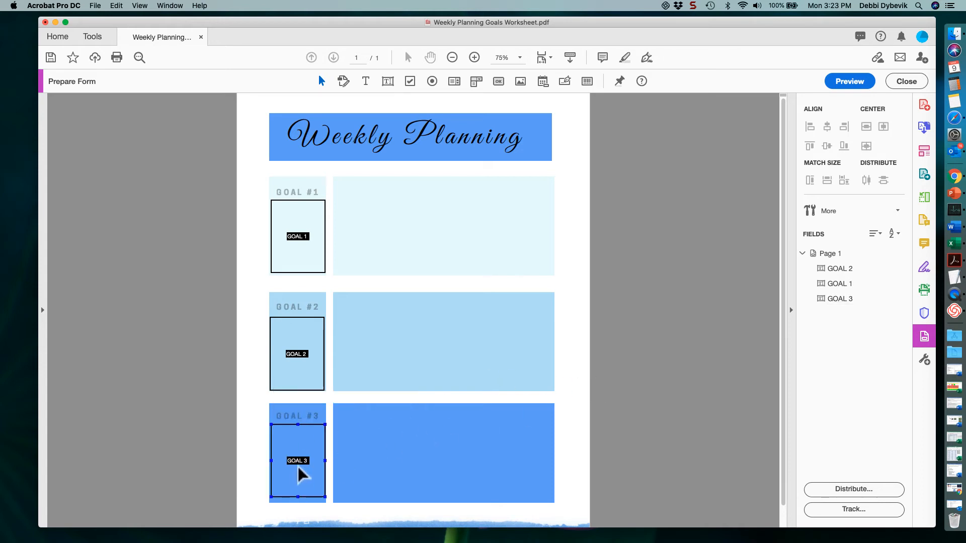
{"action": "left_click", "coordinate": [687, 171]}
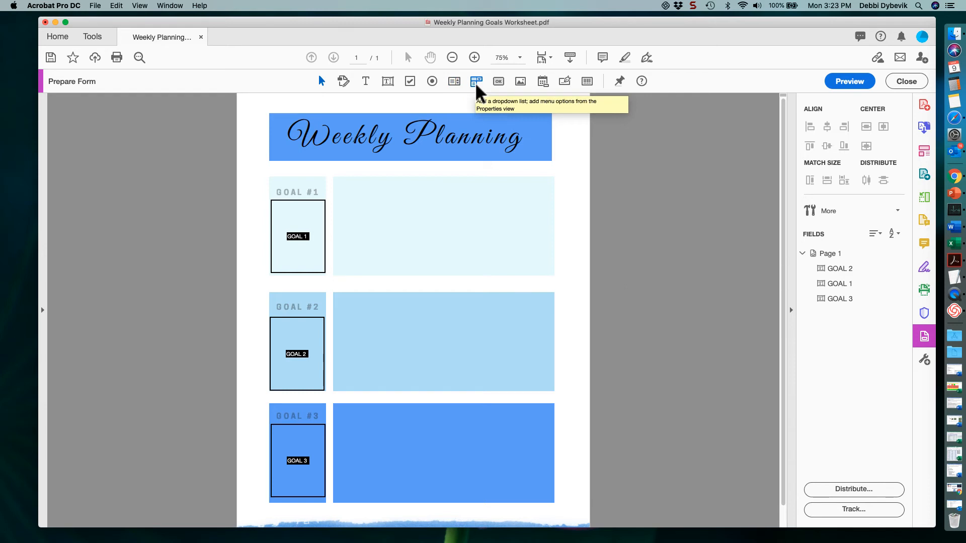
- Add a text field at the upper left of the large box beside Goal #1 and name it Goal 1 Details
{"action": "left_click", "coordinate": [387, 80]}
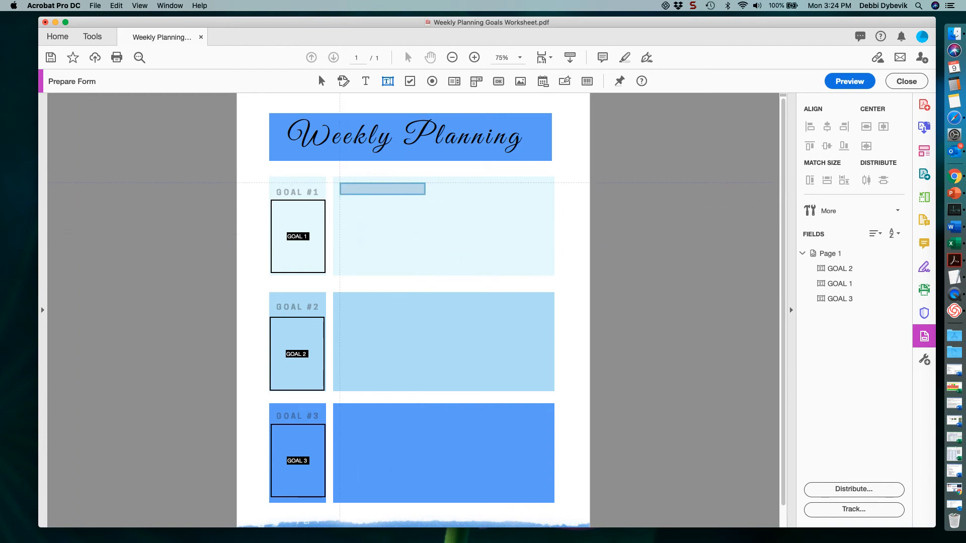
{"action": "left_click", "coordinate": [336, 180]}
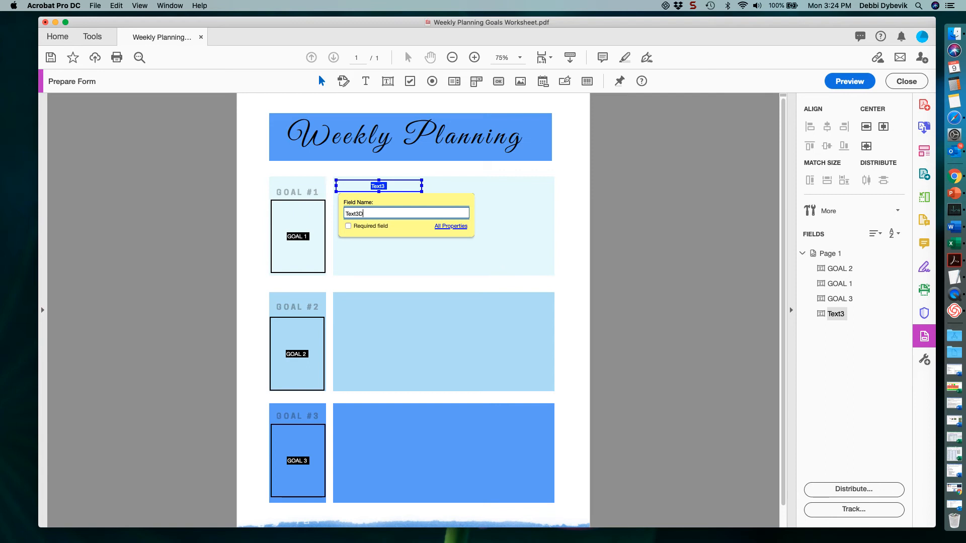
{"action": "key", "text": "BackSpace"}
{"action": "key", "text": "BackSpace"}
{"action": "key", "text": "BackSpace"}
{"action": "key", "text": "BackSpace"}
{"action": "key", "text": "BackSpace"}
{"action": "type", "text": "Goal 1 Details"}
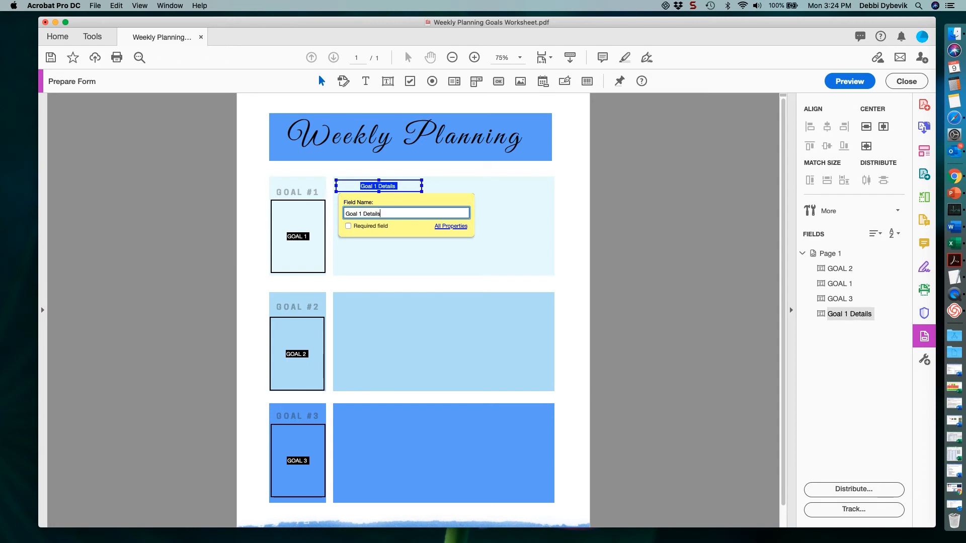
{"action": "left_click", "coordinate": [598, 243]}
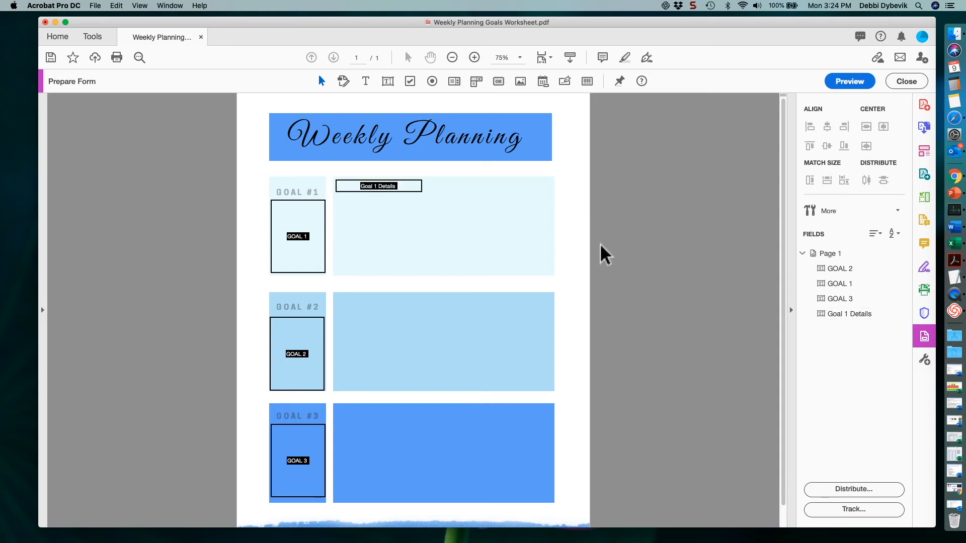
- Enlarge the Goal 1 Details field so it fills the large box beside Goal #1
{"action": "left_click", "coordinate": [420, 187]}
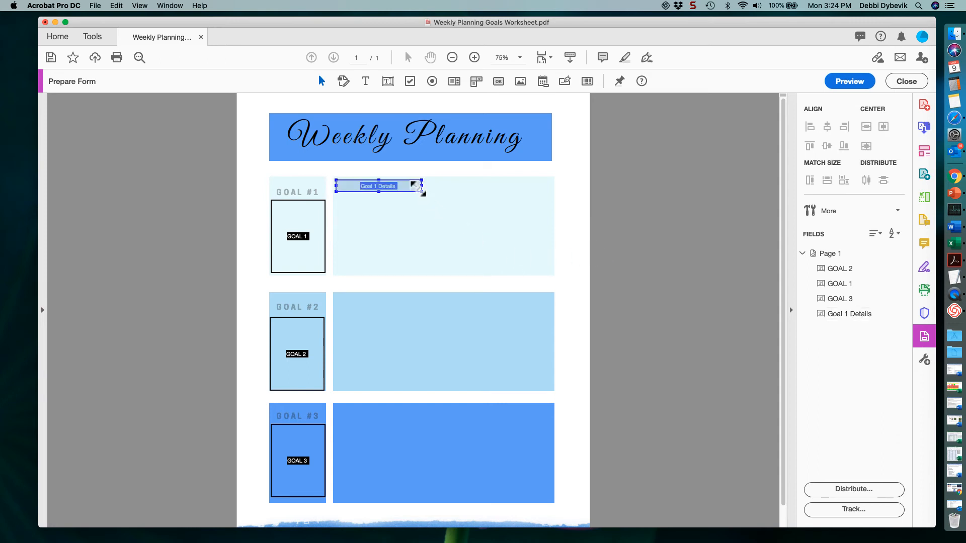
{"action": "mouse_move", "coordinate": [421, 189]}
{"action": "left_mouse_down"}
{"action": "mouse_move", "coordinate": [470, 235]}
{"action": "mouse_move", "coordinate": [536, 272]}
{"action": "mouse_move", "coordinate": [550, 268]}
{"action": "left_mouse_up"}
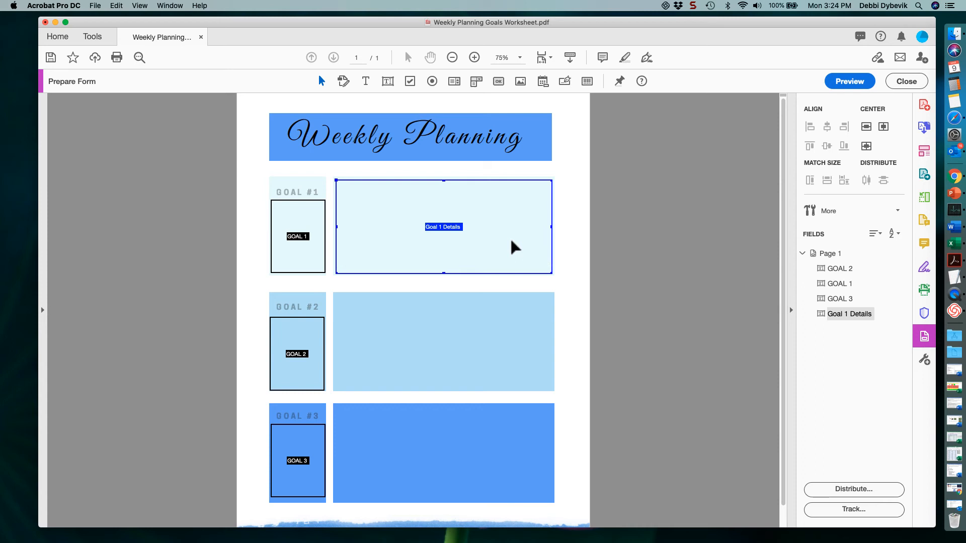
{"action": "left_click", "coordinate": [651, 282]}
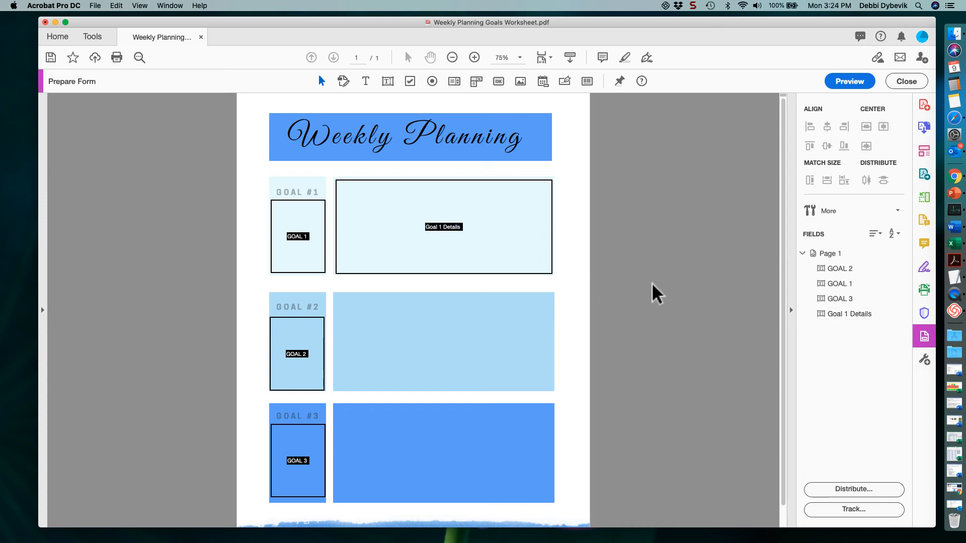
- Duplicate the Goal 1 Details field and fit the copy into the large box beside Goal #2
{"action": "left_click", "coordinate": [547, 240]}
{"action": "right_click", "coordinate": [509, 240]}
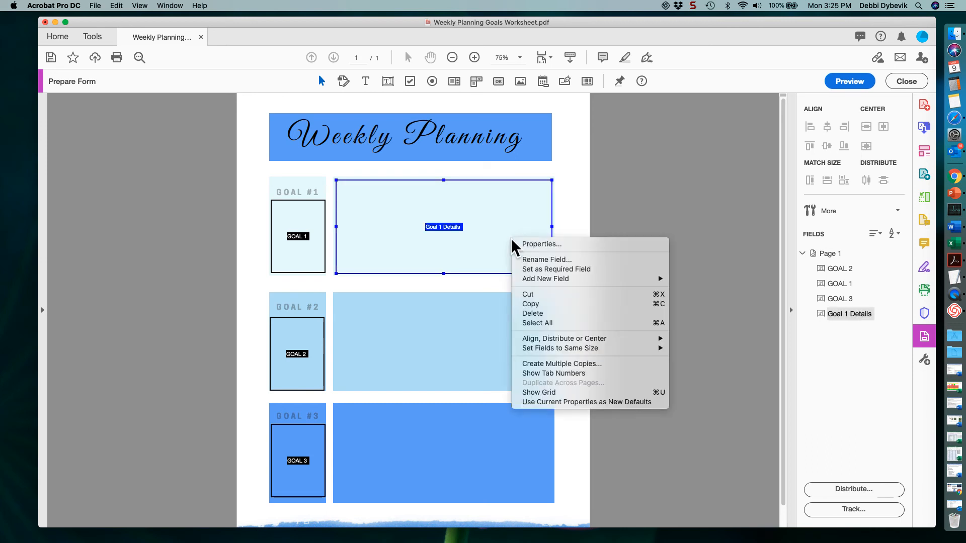
{"action": "left_click", "coordinate": [535, 304]}
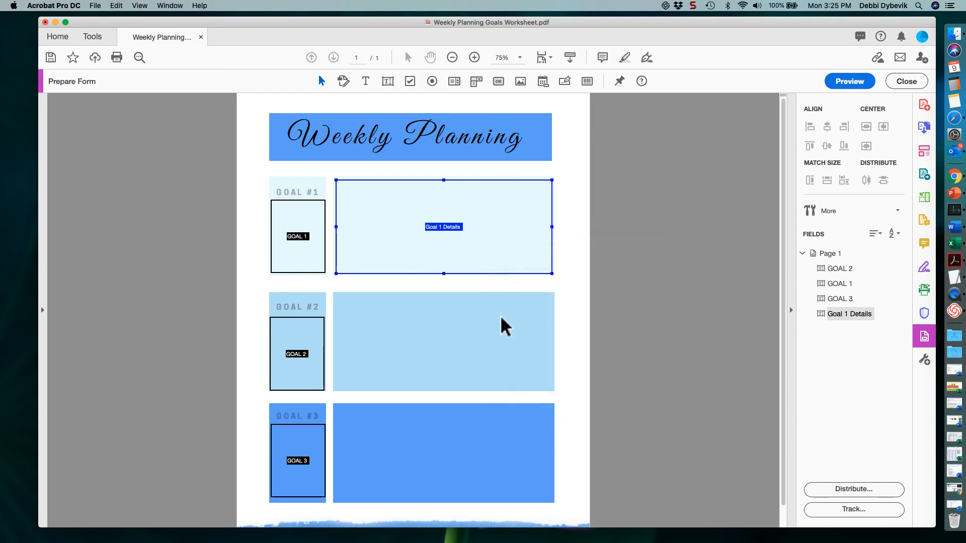
{"action": "right_click", "coordinate": [452, 322]}
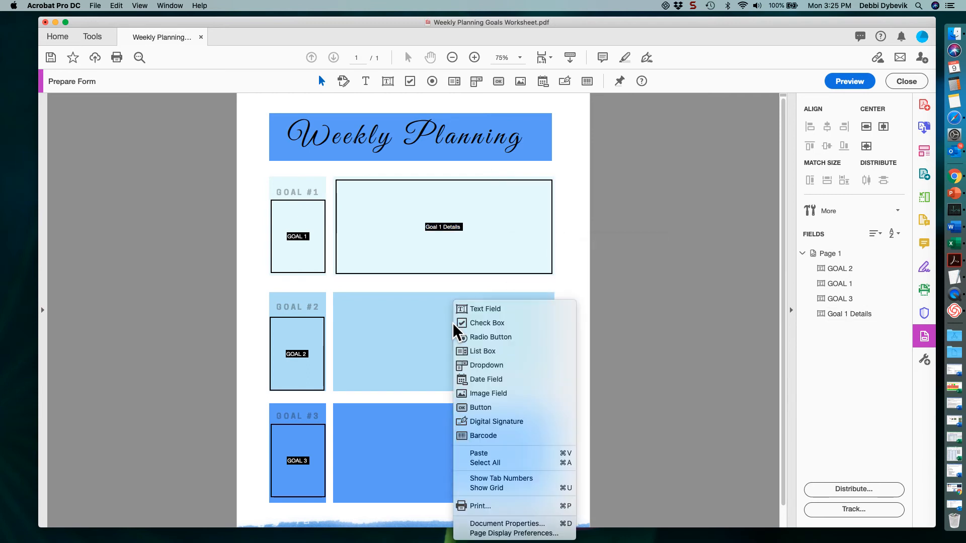
{"action": "left_click", "coordinate": [494, 454]}
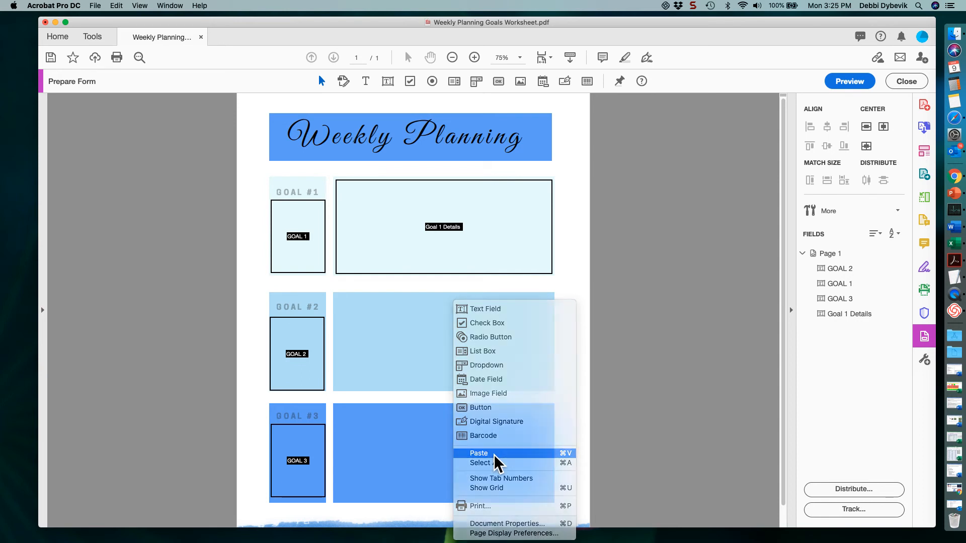
{"action": "left_click_drag", "start_coordinate": [475, 312], "coordinate": [505, 343]}
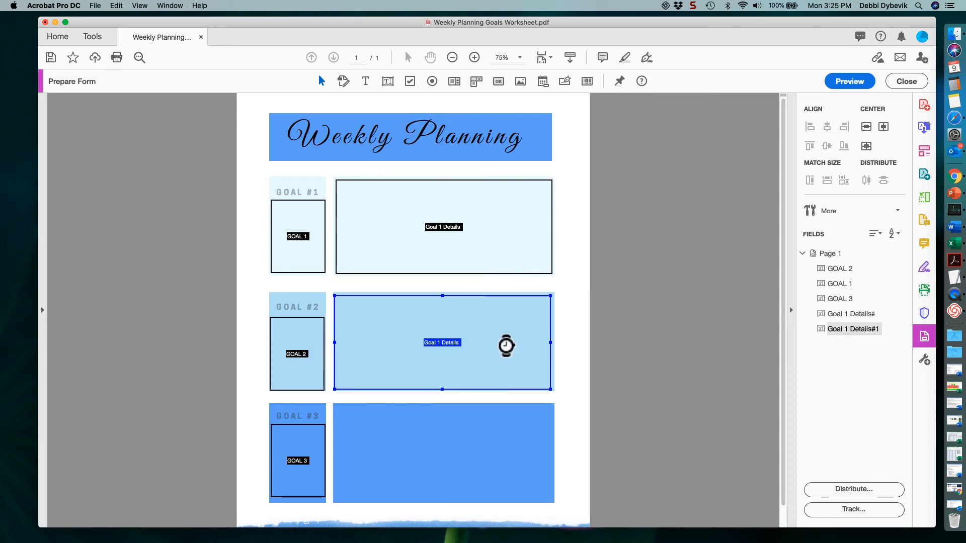
- Rename the copied field in the large box beside Goal #2 to Goal 2 Details
{"action": "right_click", "coordinate": [466, 345]}
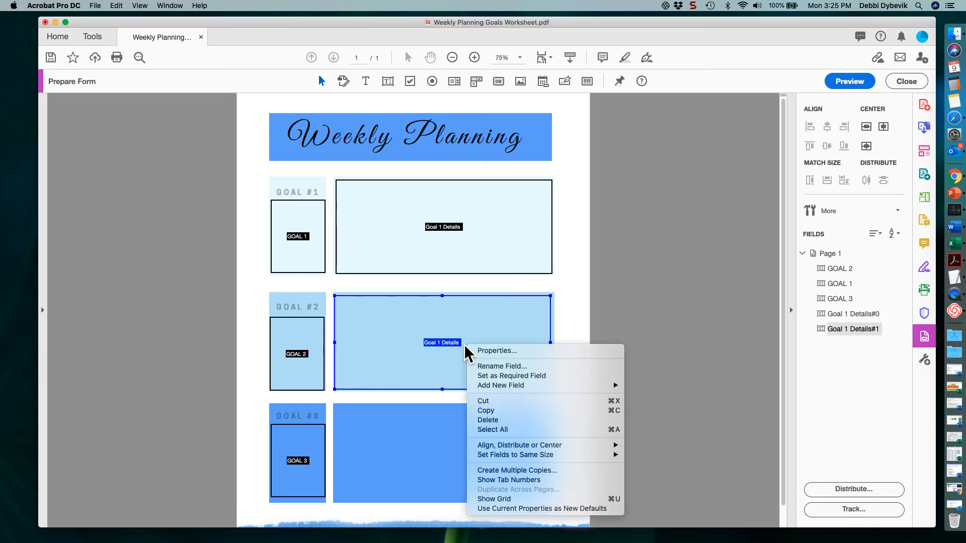
{"action": "left_click", "coordinate": [507, 368]}
{"action": "left_click", "coordinate": [361, 412]}
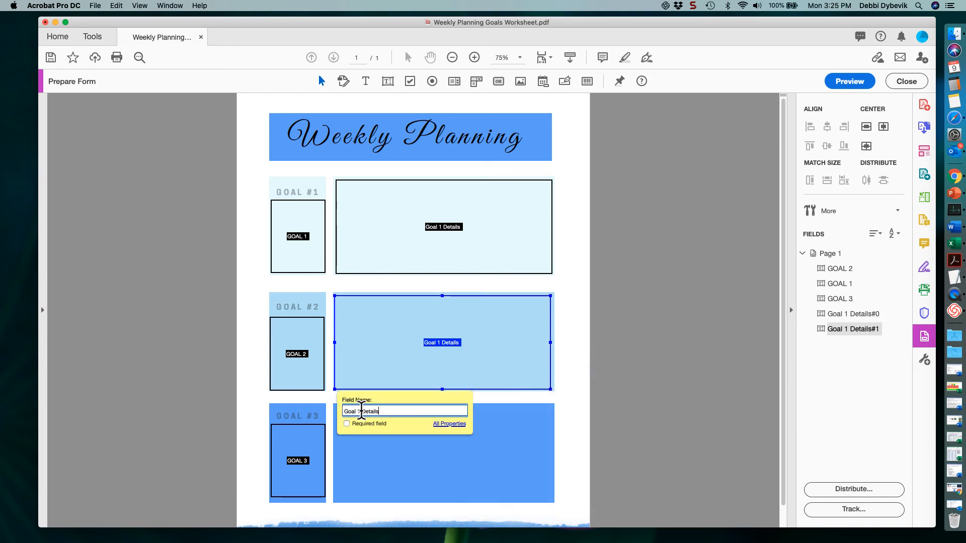
{"action": "key", "text": "BackSpace"}
{"action": "key", "text": "BackSpace"}
{"action": "type", "text": "2"}
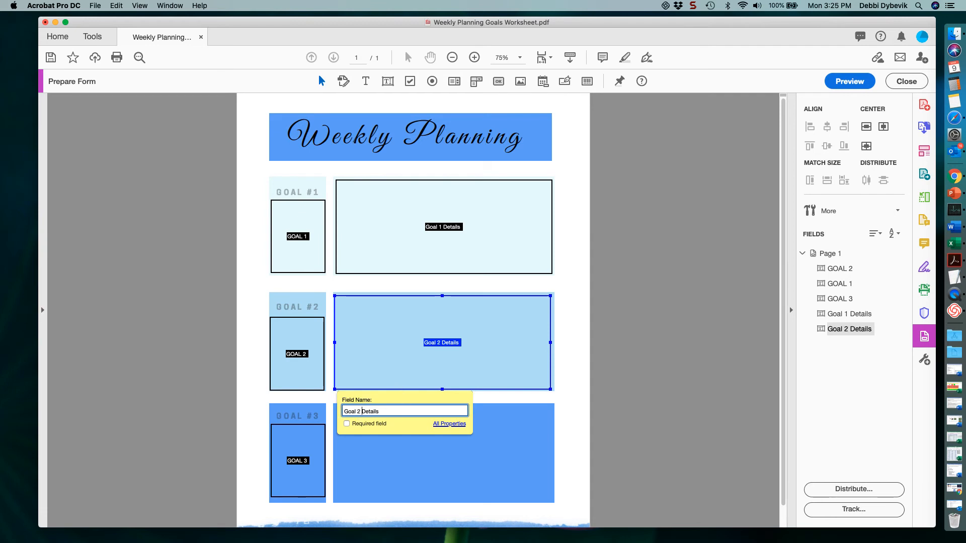
{"action": "left_click", "coordinate": [530, 468]}
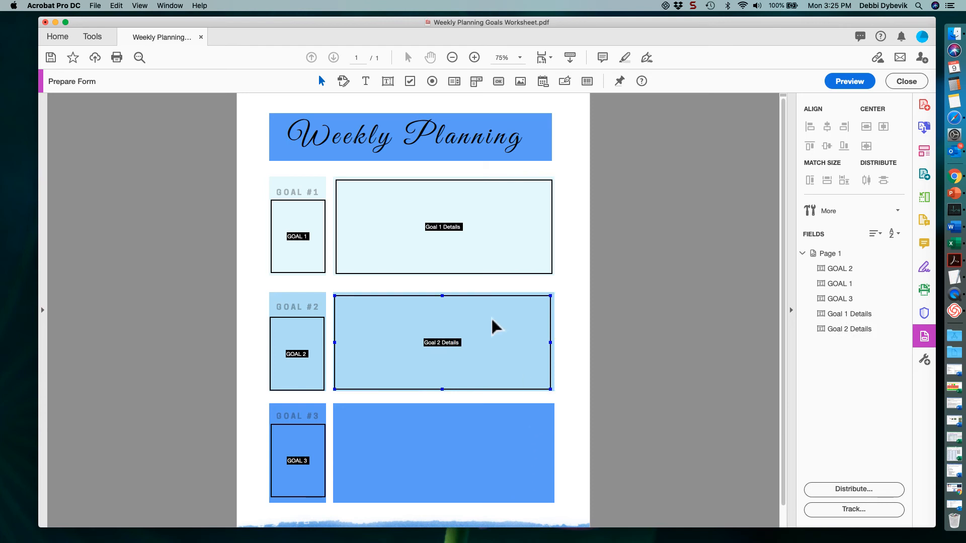
- Duplicate the Goal 2 Details field and fit the copy into the large box beside Goal #3
{"action": "right_click", "coordinate": [473, 353]}
{"action": "left_click", "coordinate": [512, 418]}
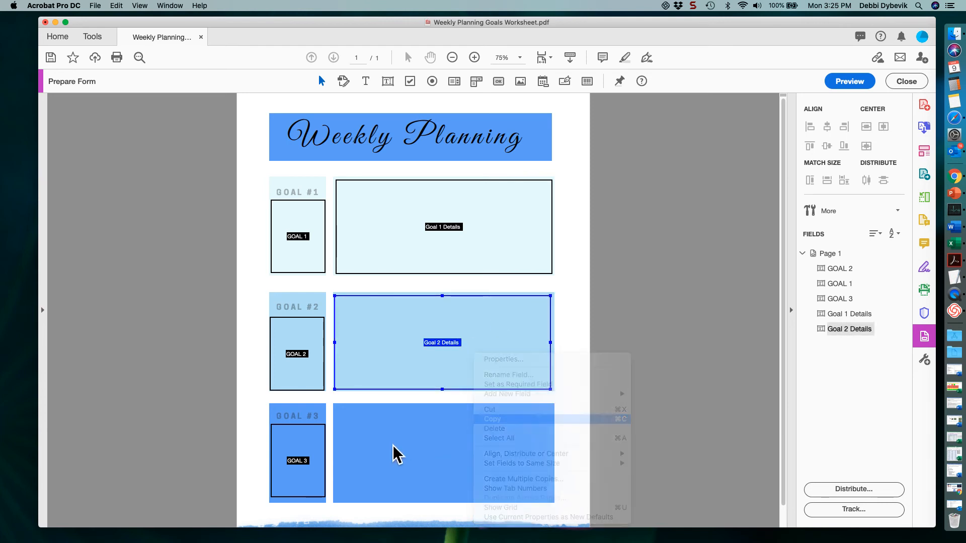
{"action": "right_click", "coordinate": [396, 446]}
{"action": "left_click", "coordinate": [416, 453]}
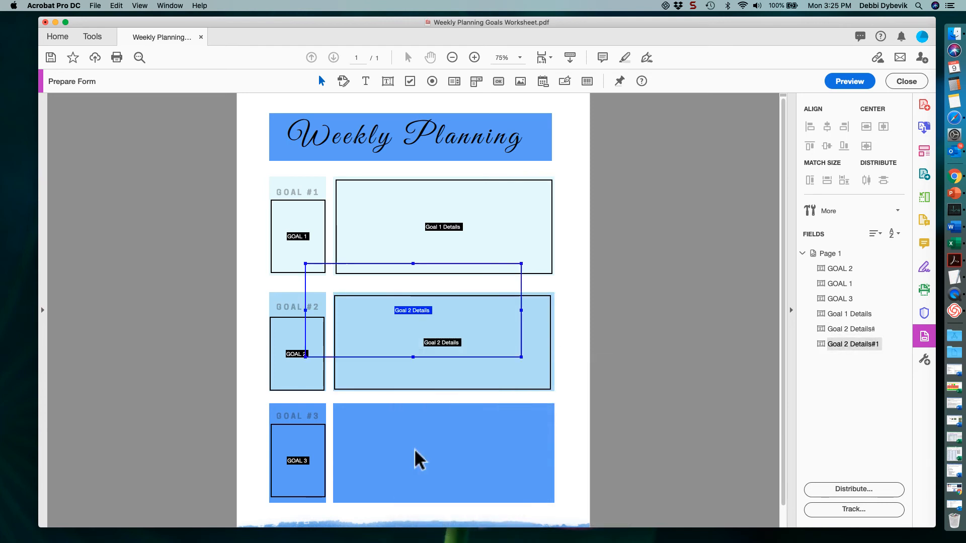
{"action": "left_click_drag", "start_coordinate": [474, 305], "coordinate": [506, 430]}
- Rename the copied field in the large box beside Goal #3 to Goal 3 Details
{"action": "right_click", "coordinate": [444, 461]}
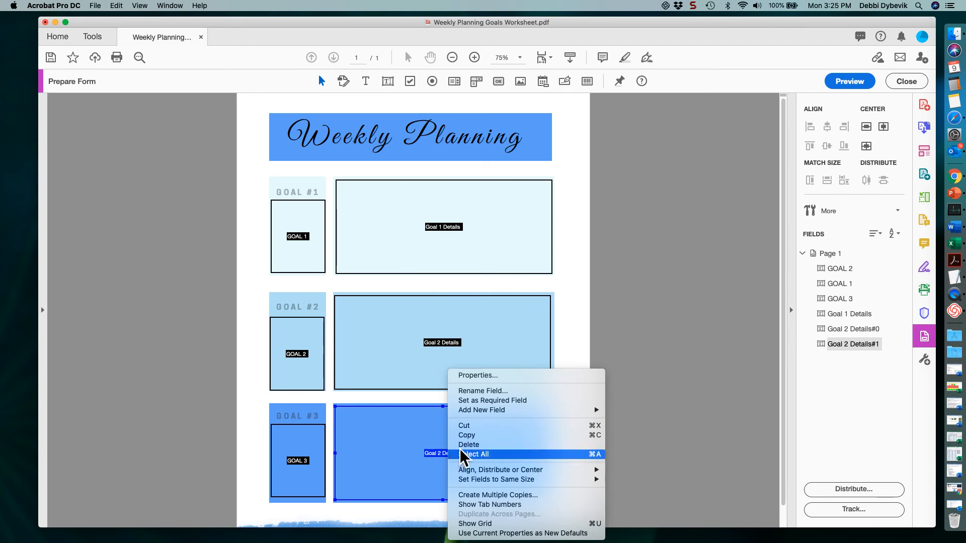
{"action": "left_click", "coordinate": [478, 391]}
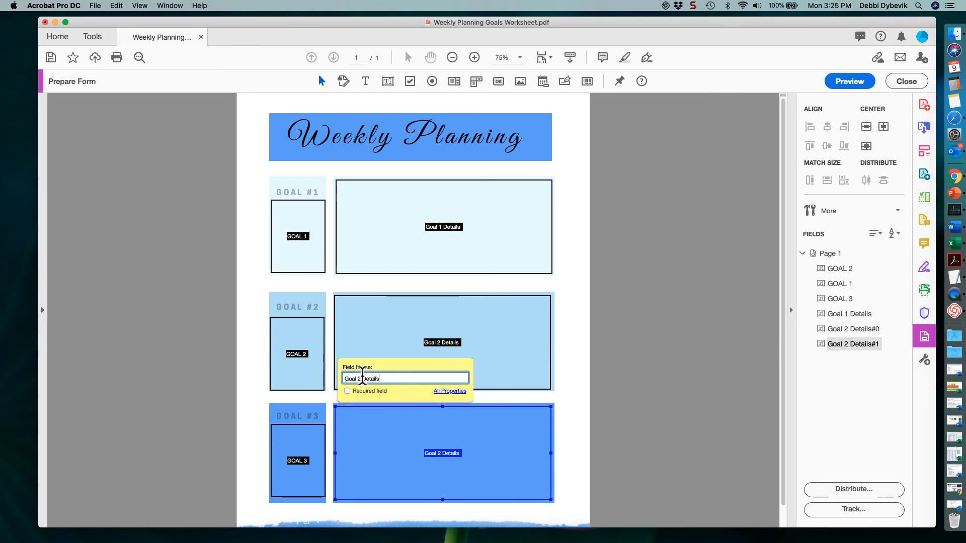
{"action": "left_click", "coordinate": [362, 379]}
{"action": "key", "text": "BackSpace"}
{"action": "key", "text": "BackSpace"}
{"action": "type", "text": "3"}
{"action": "left_click", "coordinate": [577, 357]}
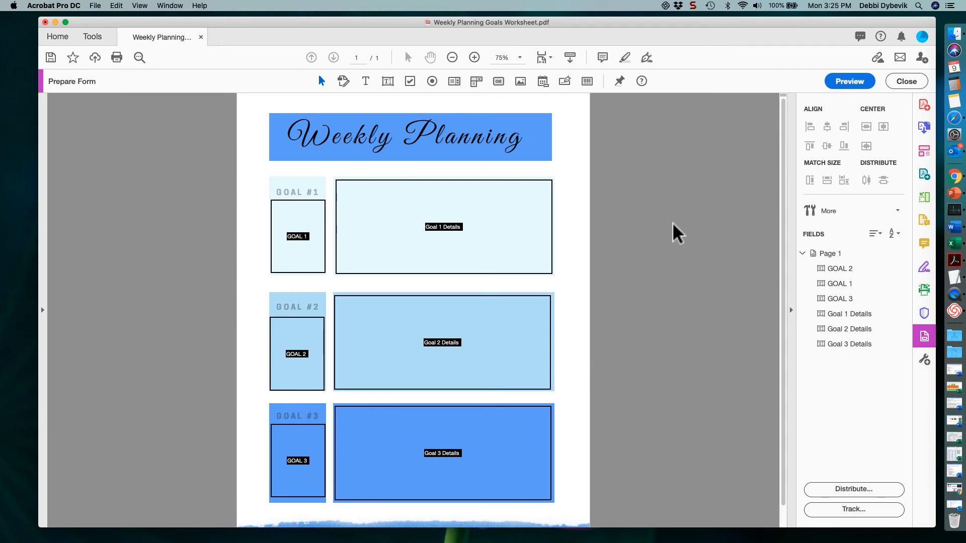
- Preview the form with its six fields and return to form editing
{"action": "left_click", "coordinate": [846, 83]}
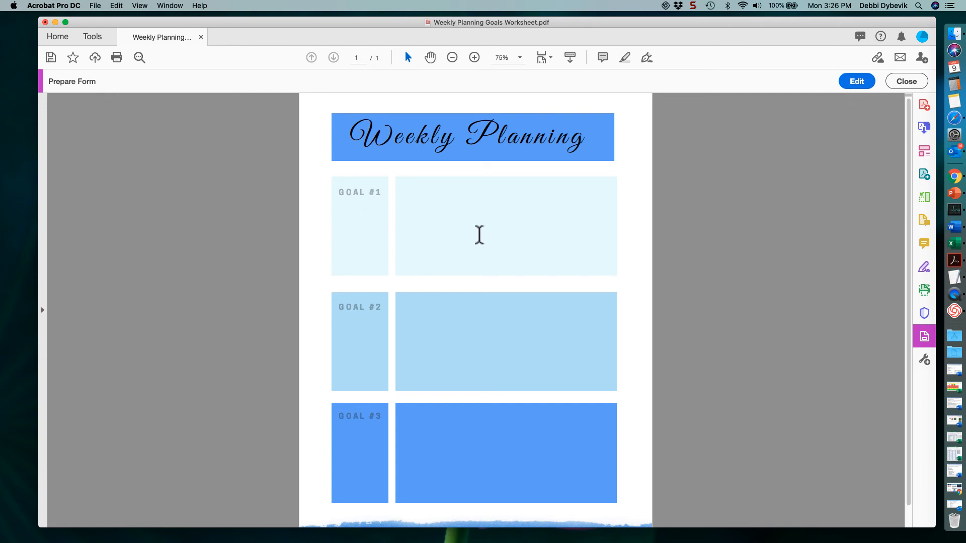
{"action": "left_click", "coordinate": [859, 84]}
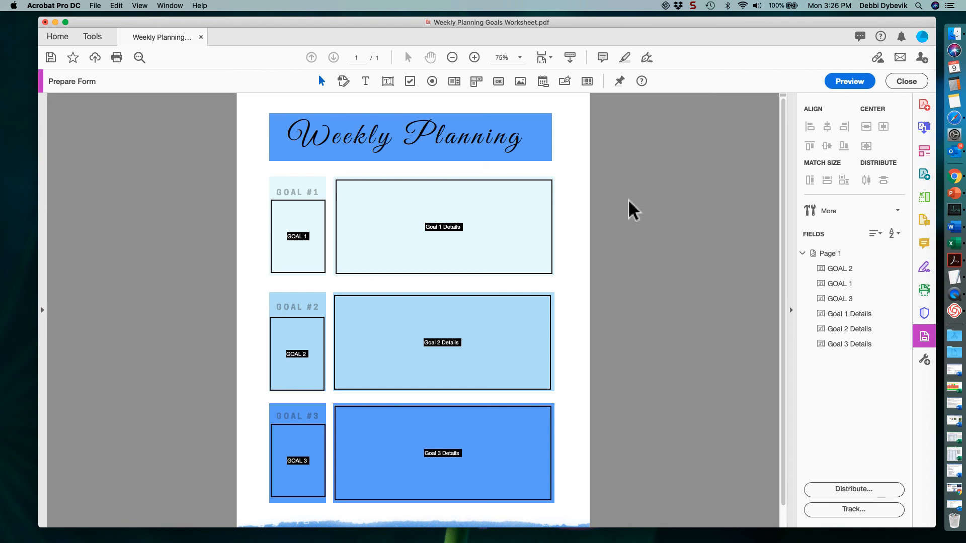
- Start saving the form as a new PDF and choose the Desktop folder DD DESKTOP > PRODUCTIVITY PACK GROUP PROGRAM > WK 2 Plan Your Workflow
{"action": "left_click", "coordinate": [97, 7]}
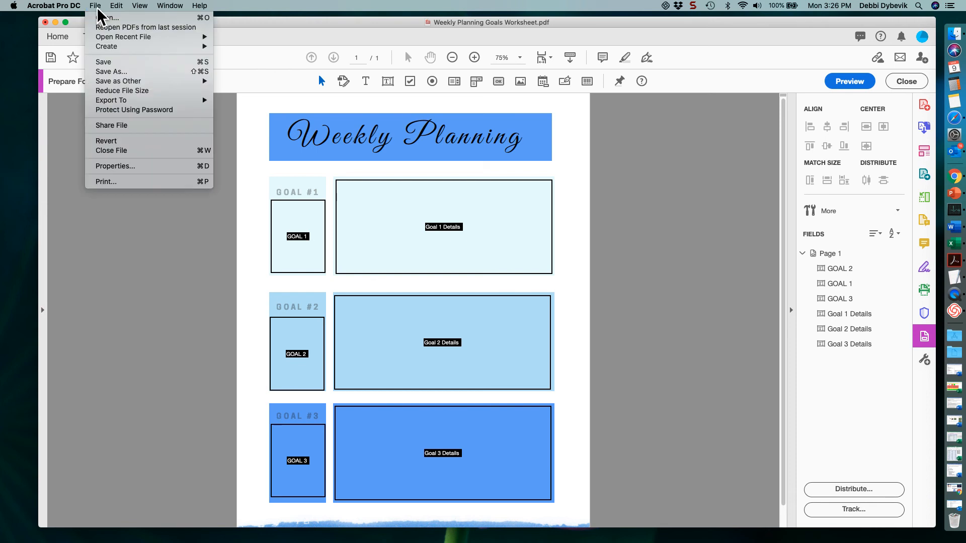
{"action": "left_click", "coordinate": [126, 71]}
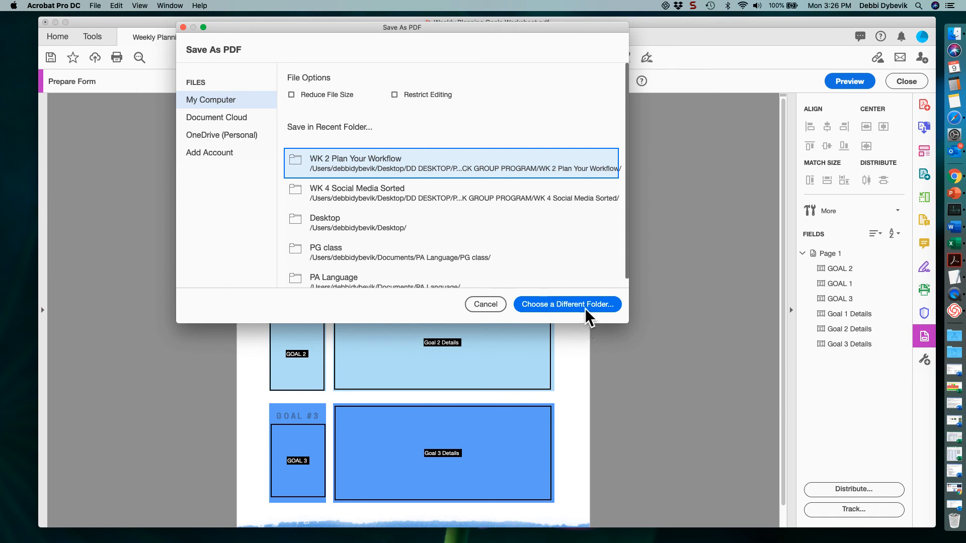
{"action": "left_click", "coordinate": [582, 304]}
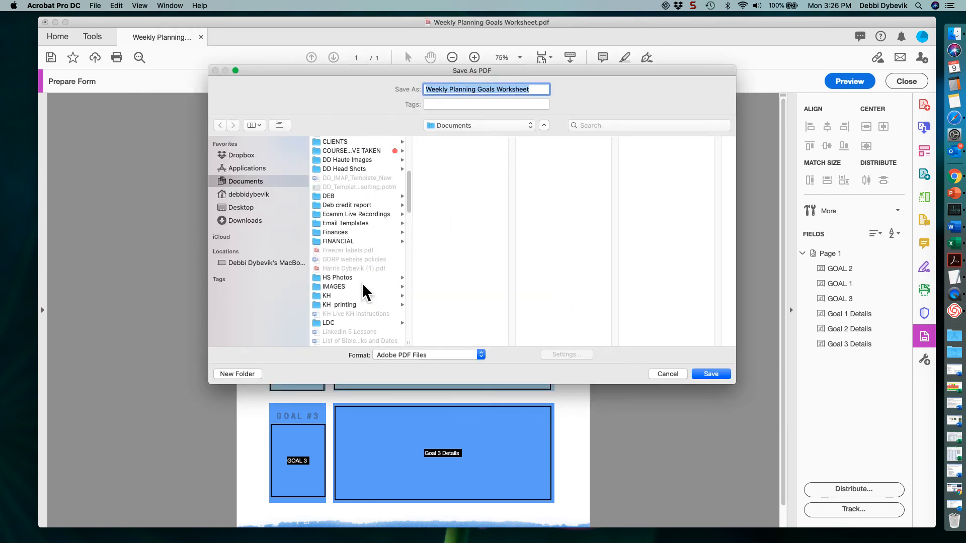
{"action": "scroll", "coordinate": [363, 284], "scroll_direction": "down", "scroll_amount": 15}
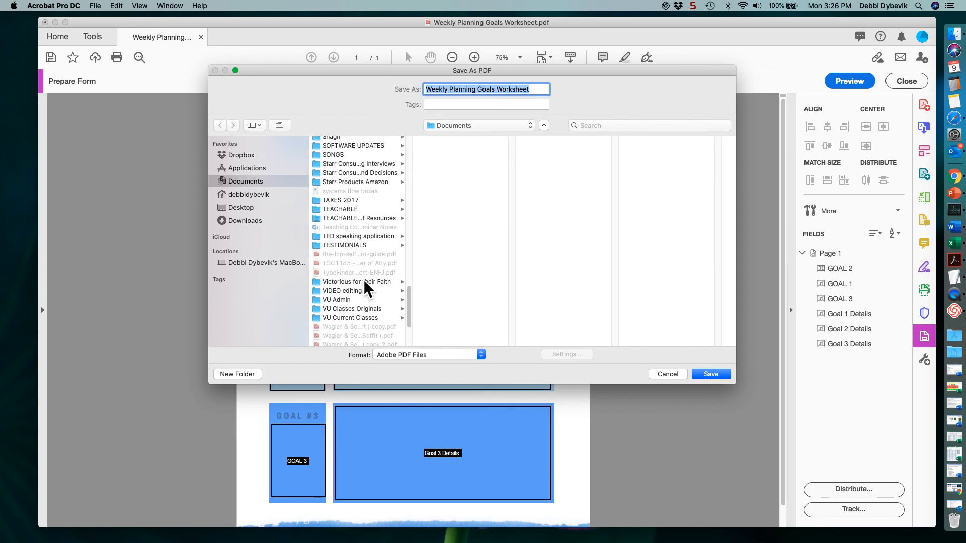
{"action": "scroll", "coordinate": [363, 279], "scroll_direction": "up", "scroll_amount": 10}
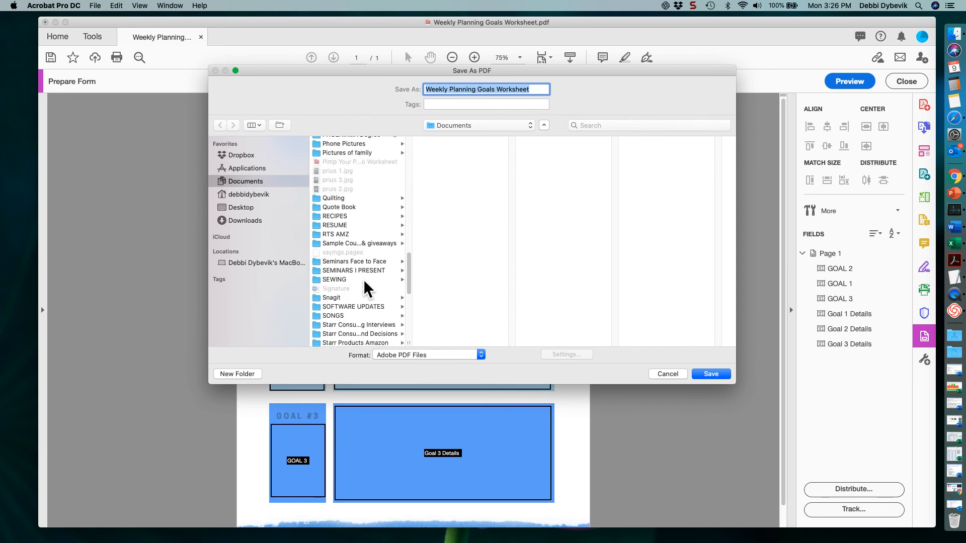
{"action": "scroll", "coordinate": [363, 279], "scroll_direction": "up", "scroll_amount": 10}
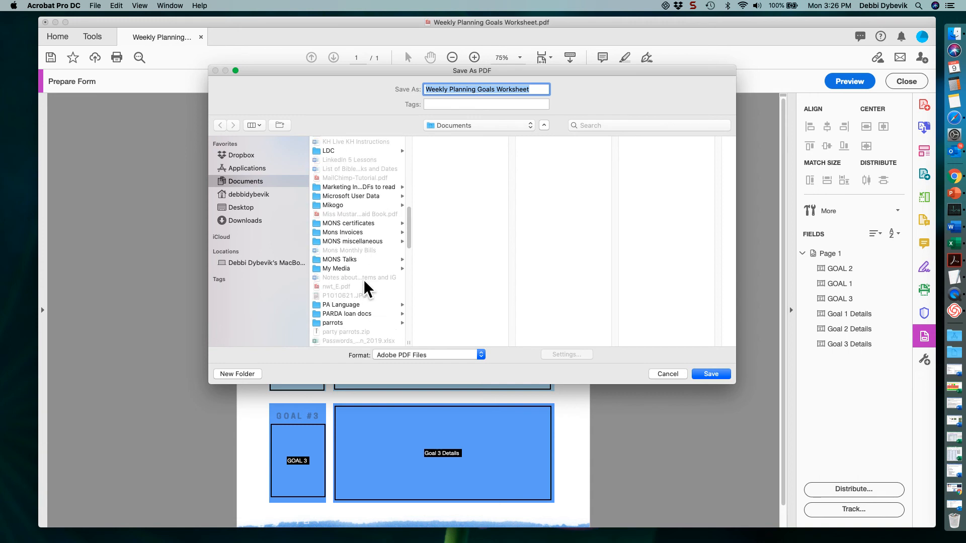
{"action": "left_click", "coordinate": [246, 206]}
{"action": "left_click", "coordinate": [349, 212]}
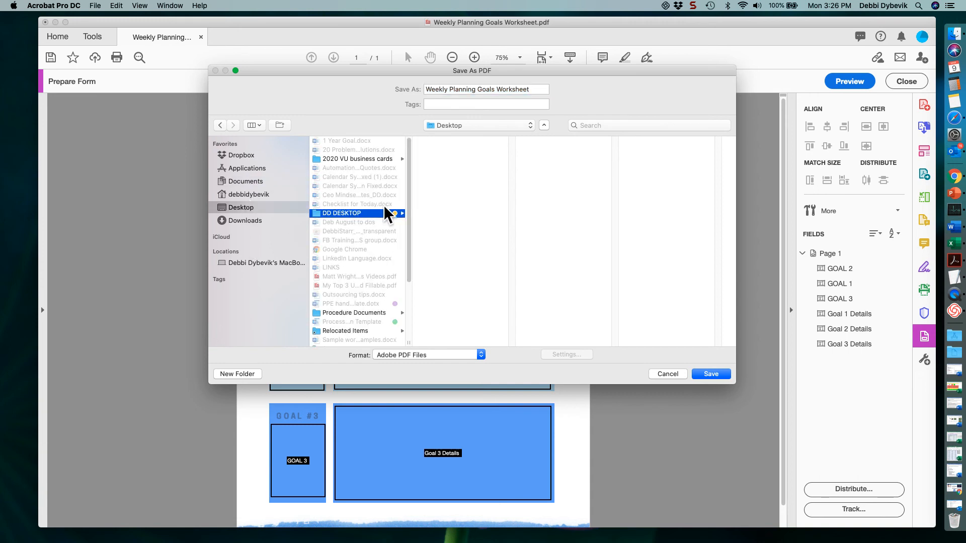
{"action": "scroll", "coordinate": [464, 246], "scroll_direction": "down", "scroll_amount": 12}
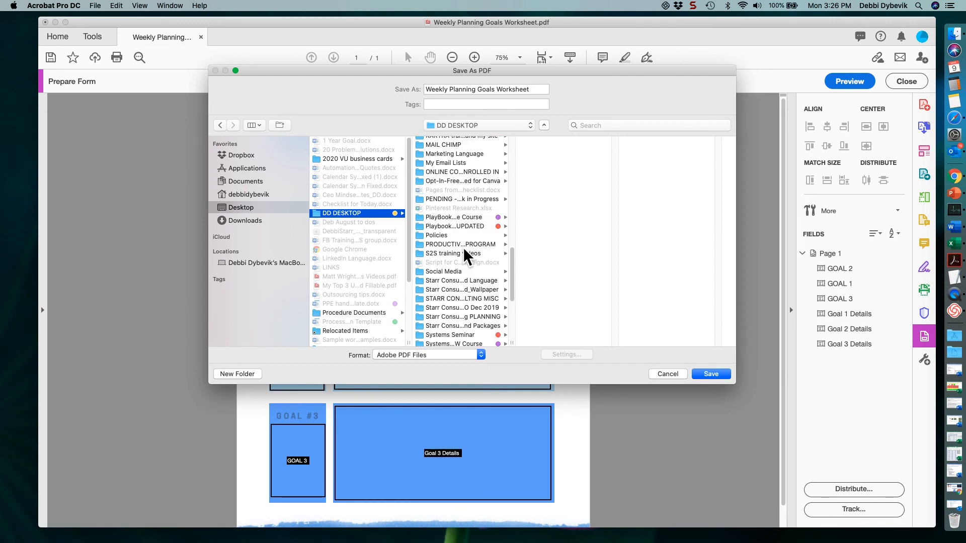
{"action": "left_click", "coordinate": [450, 243]}
{"action": "left_click", "coordinate": [556, 212]}
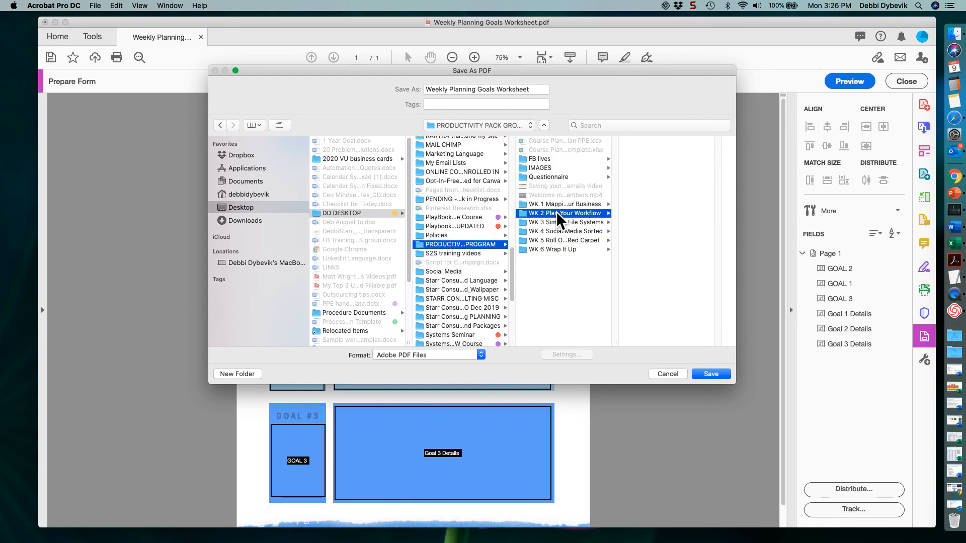
- Name the new PDF Weekly Planning Goals Worksheet_Mar2020_FILLABLE and save it
{"action": "left_click", "coordinate": [532, 89]}
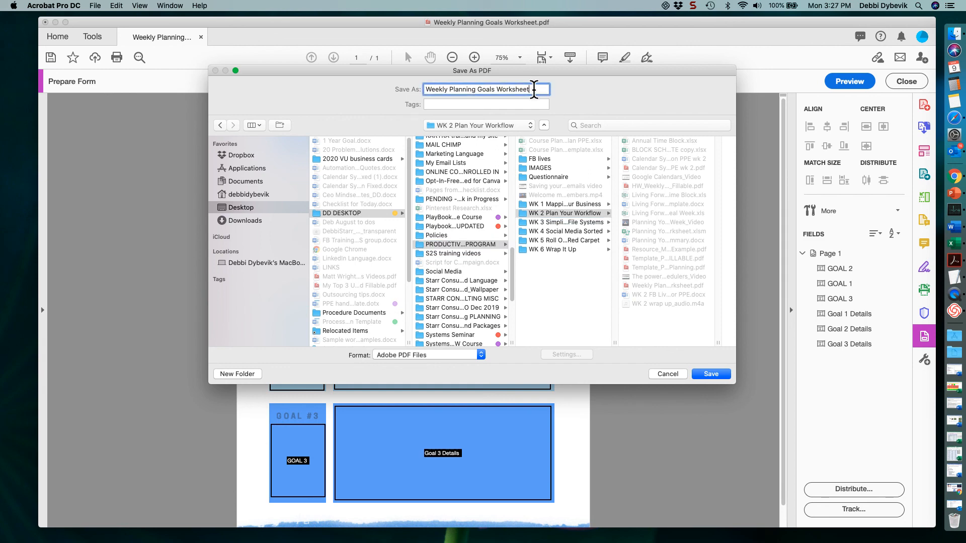
{"action": "type", "text": "_FILLABLE"}
{"action": "left_click", "coordinate": [519, 90]}
{"action": "type", "text": "3"}
{"action": "key", "text": "BackSpace"}
{"action": "type", "text": "Mar2020_"}
{"action": "left_click", "coordinate": [711, 374]}
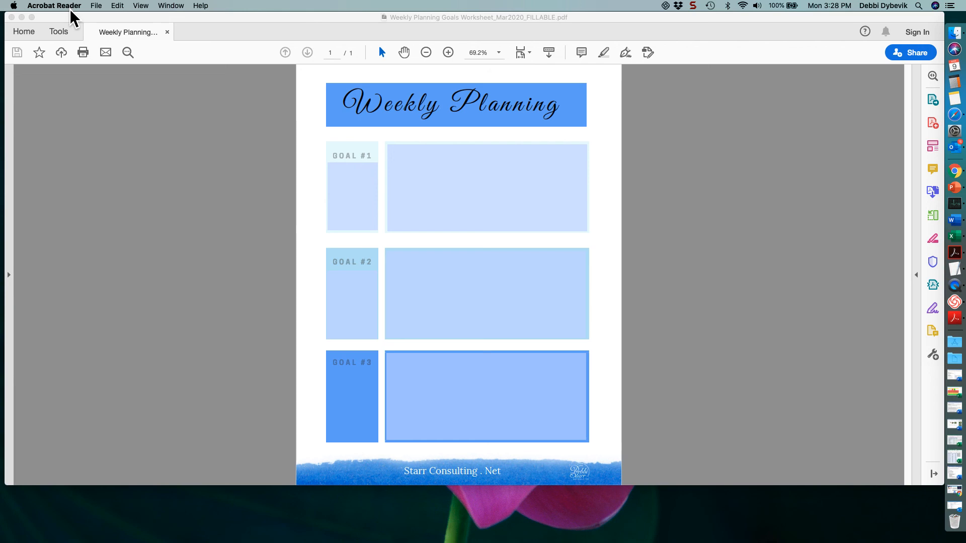
- In Acrobat Reader, test the small Goal #1 field with three lines of sample text: "fjfdk adk akdfj", "dkkd a" and "dkdk"
{"action": "left_click", "coordinate": [194, 313]}
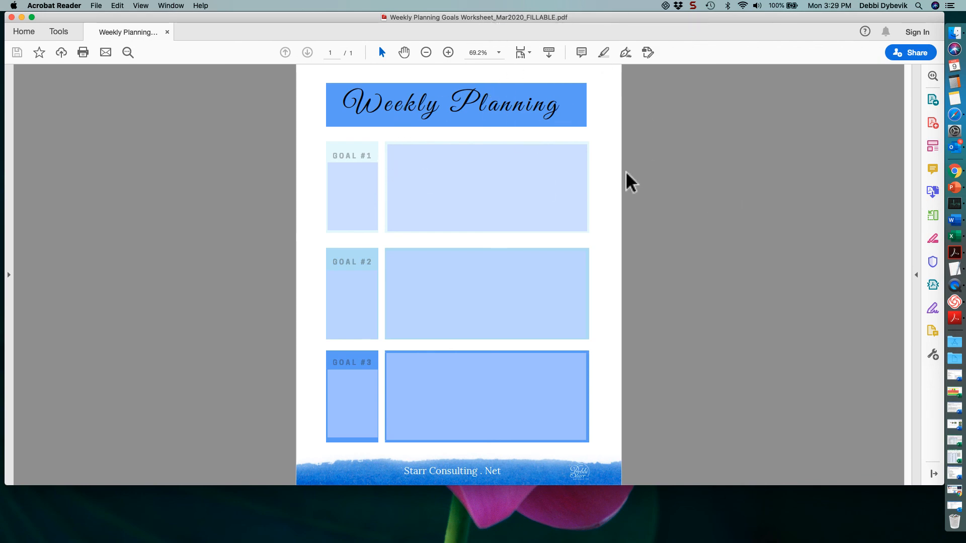
{"action": "left_click", "coordinate": [347, 188]}
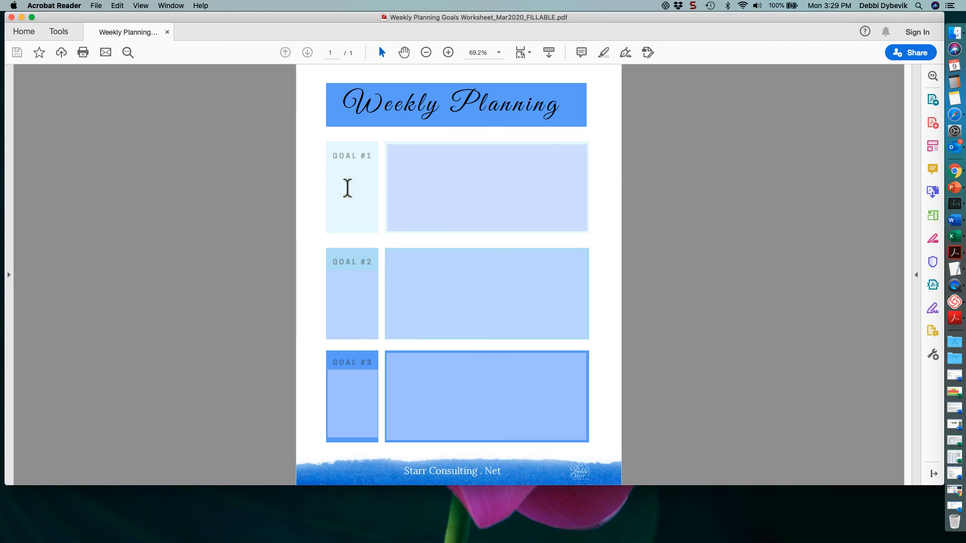
{"action": "type", "text": "fjfdk adk"}
{"action": "type", "text": "dkkd a"}
{"action": "key", "text": "Return"}
{"action": "type", "text": "dkdk"}
{"action": "key", "text": "Return"}
- Test the large details field beside Goal #1 by entering the sample text "dkdj fakldjflakdjf al dkdk dldldldl"
{"action": "left_click", "coordinate": [445, 169]}
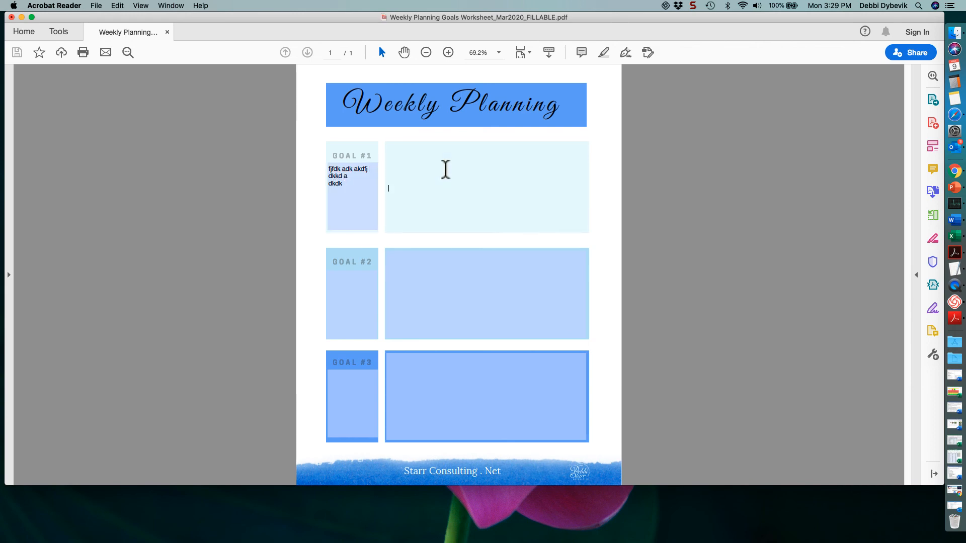
{"action": "type", "text": "dkdj fakldjflakdjf al"}
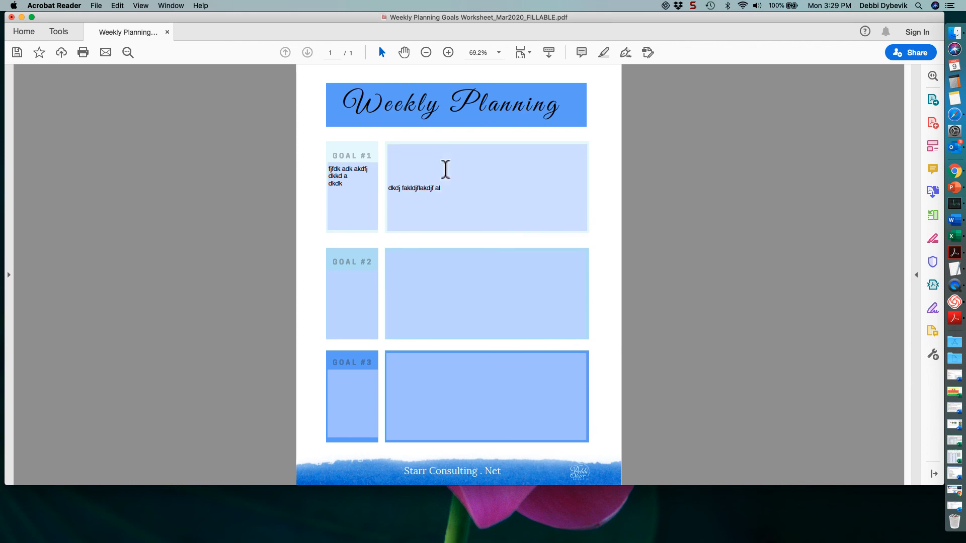
{"action": "left_click", "coordinate": [450, 190]}
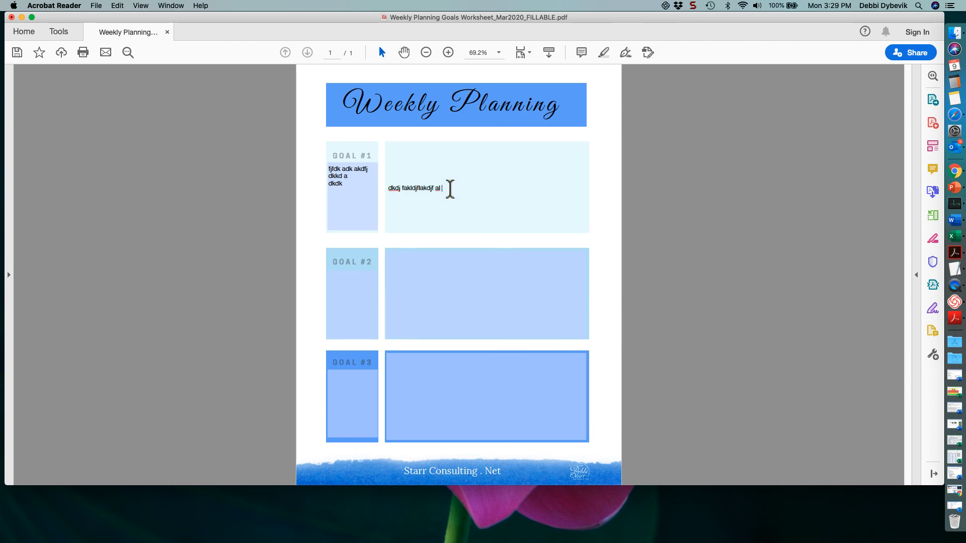
{"action": "type", "text": "dkdk"}
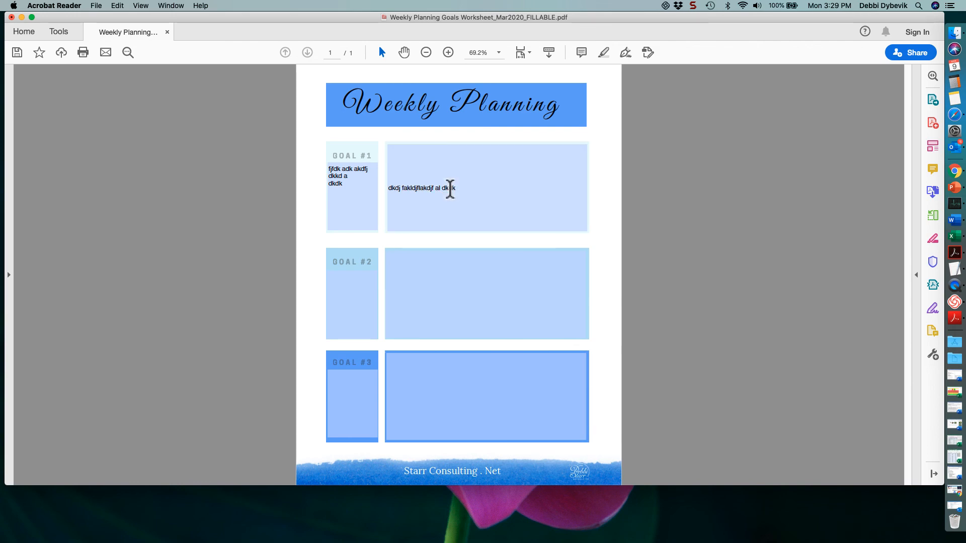
{"action": "left_click", "coordinate": [484, 188]}
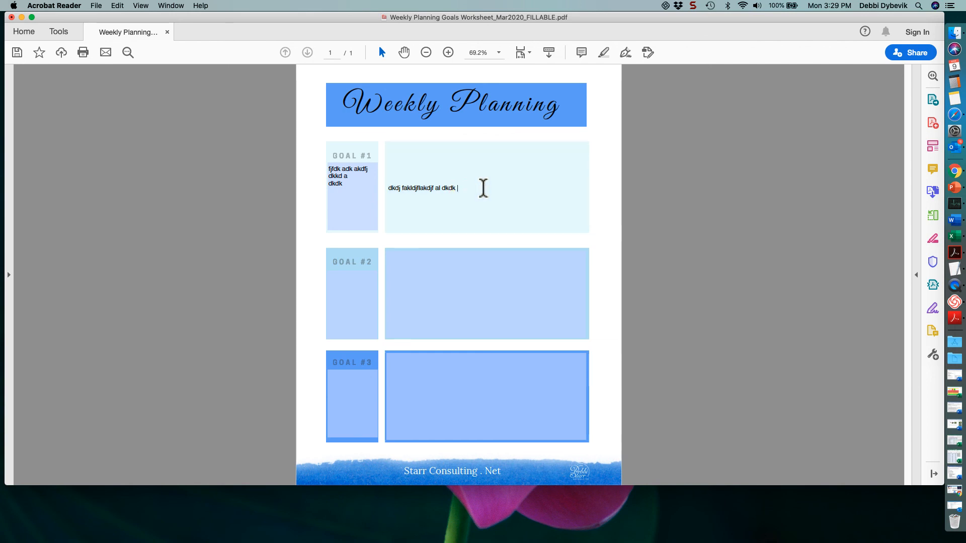
{"action": "type", "text": "dldldldl"}
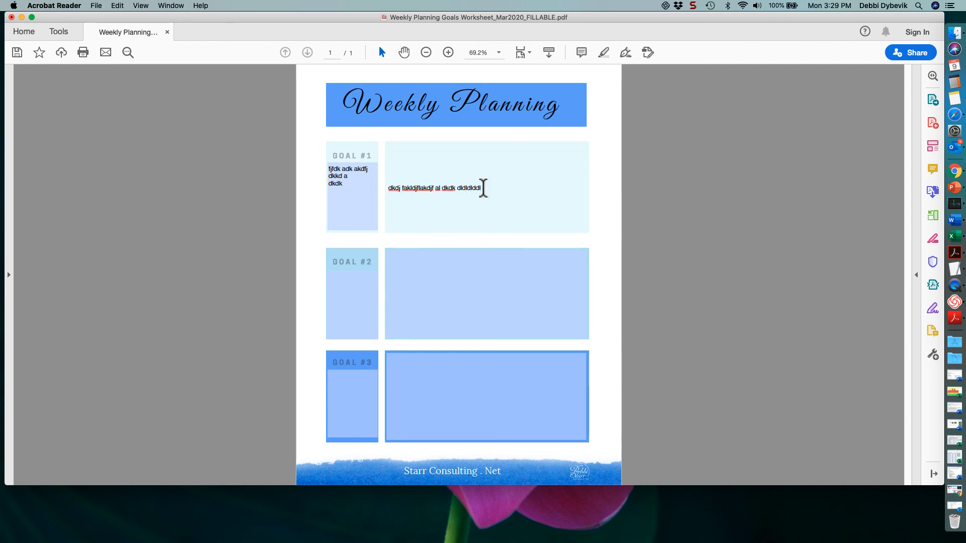